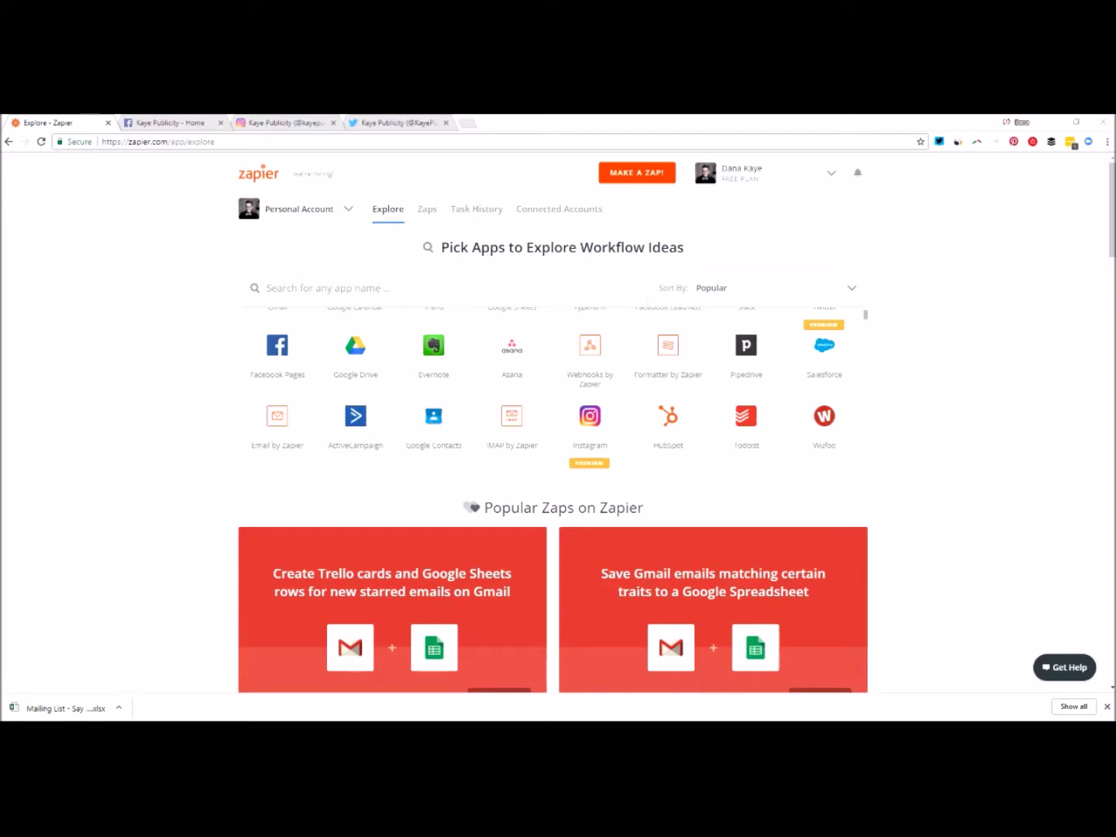
Step: Open the "KayePublicity - Instagram to Twitter" Zap, and view the newest post on the Kaye Publicity Instagram profile
click(427, 208)
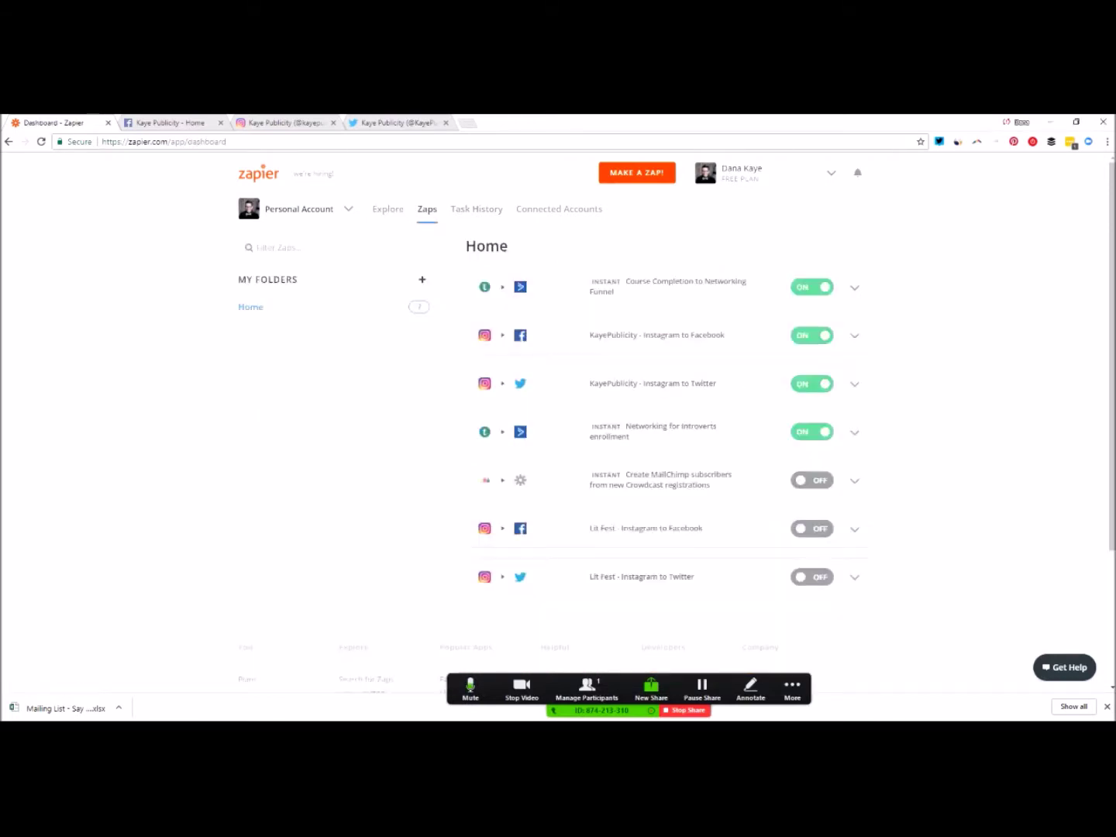
click(652, 383)
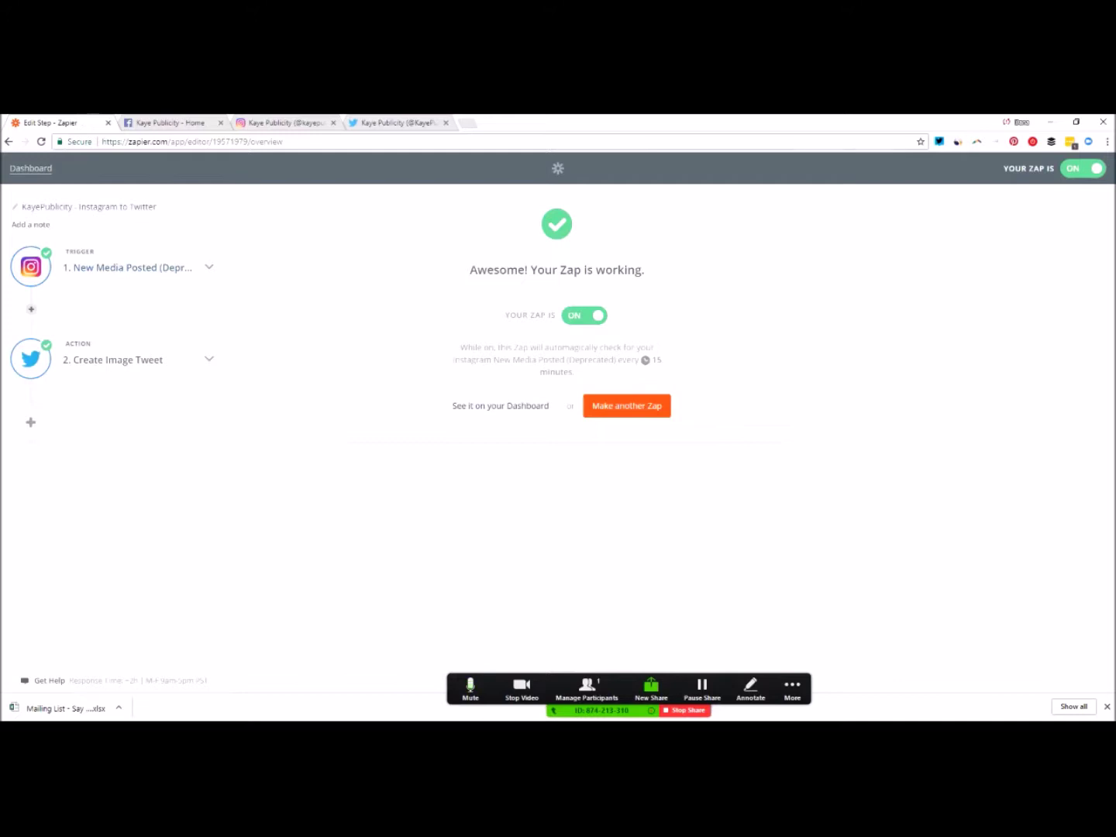
click(280, 122)
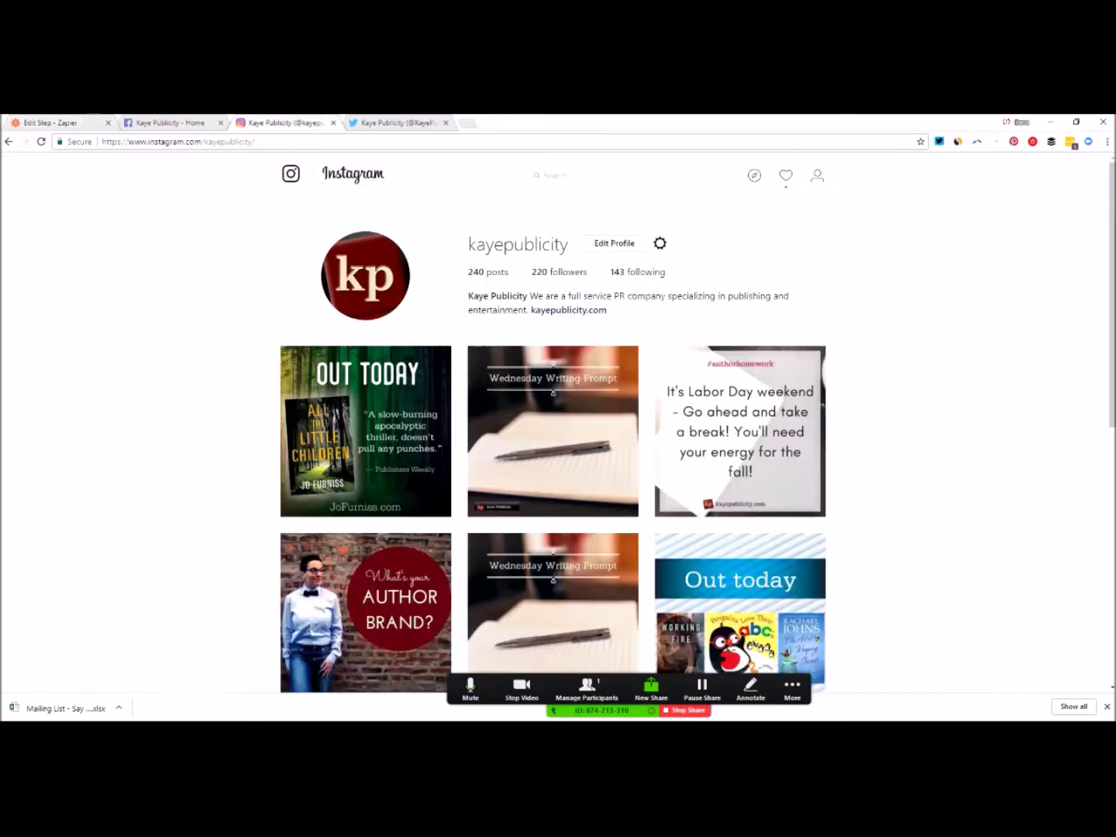
click(365, 431)
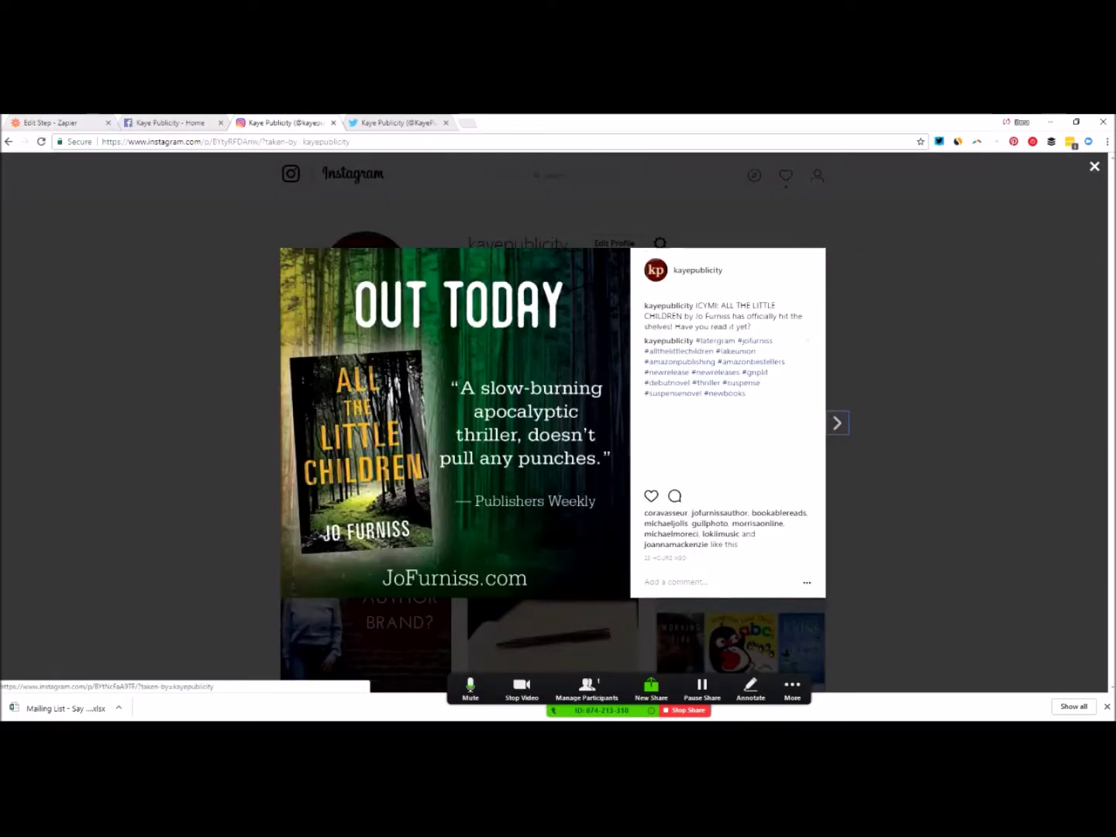
Step: Compare the "Out Today" Instagram post with its copies on the Kaye Publicity Twitter and Facebook pages
click(396, 122)
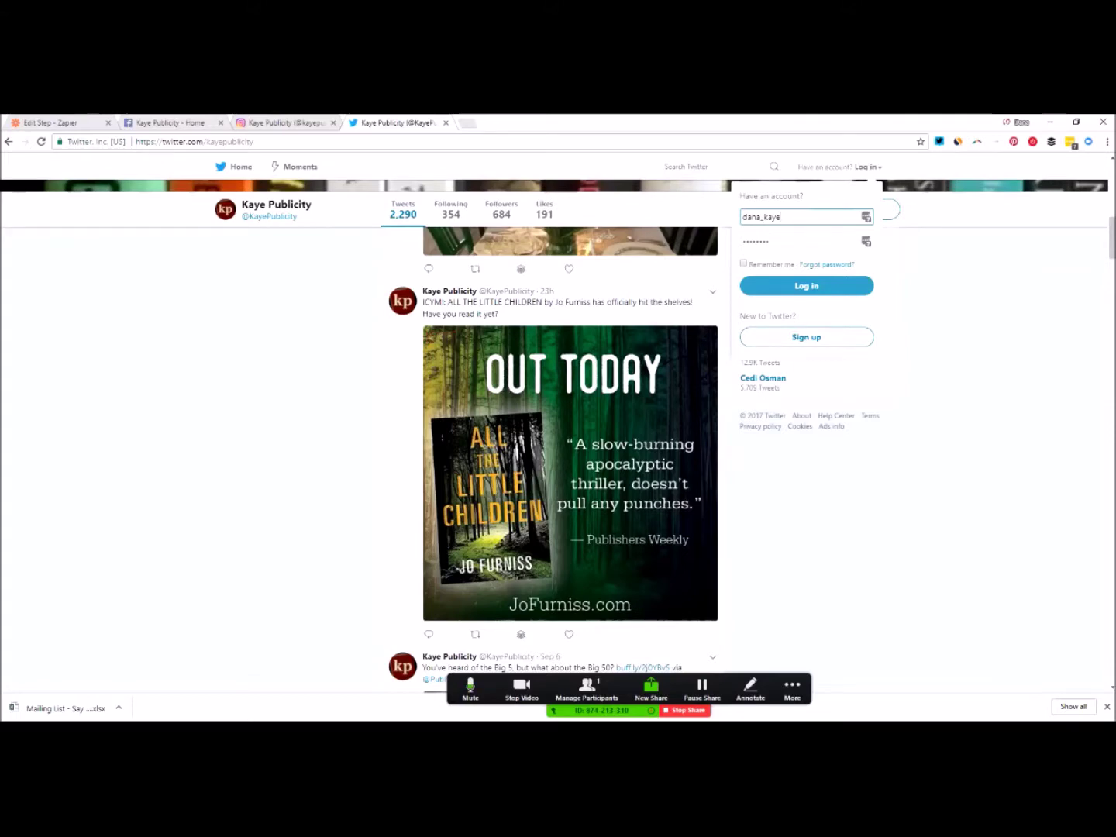
click(169, 122)
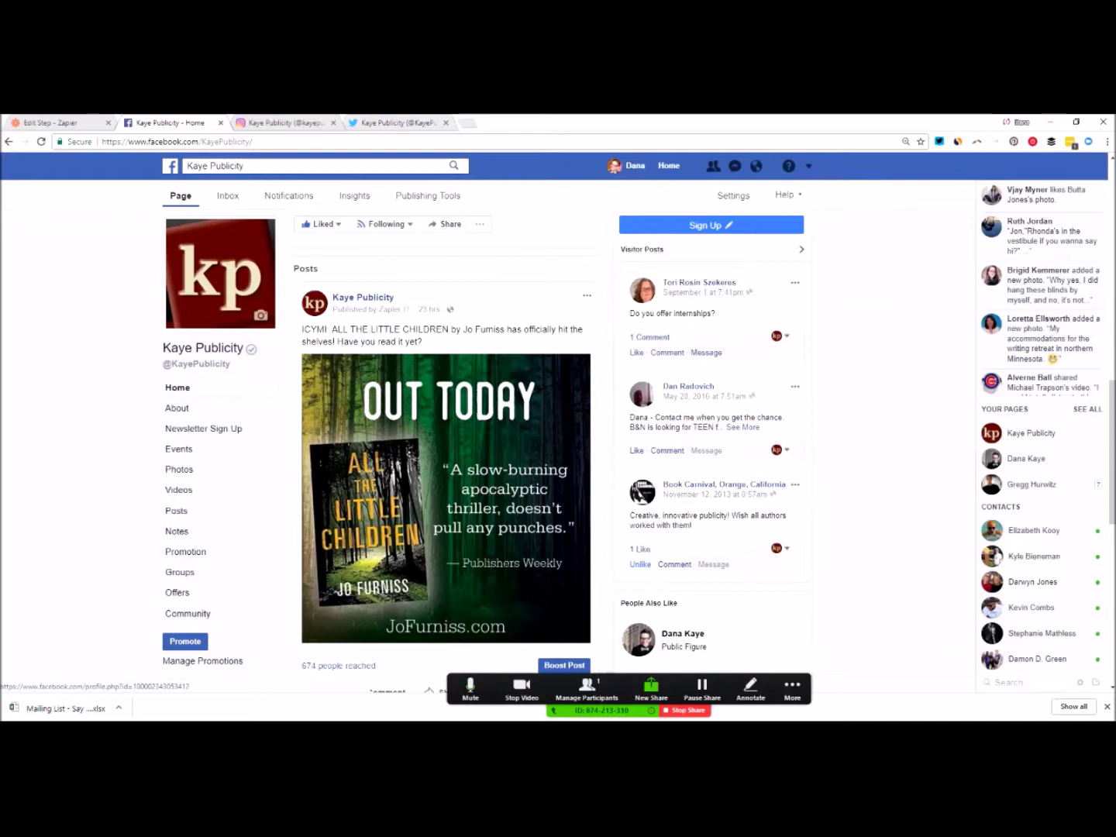
key(ctrl+Tab)
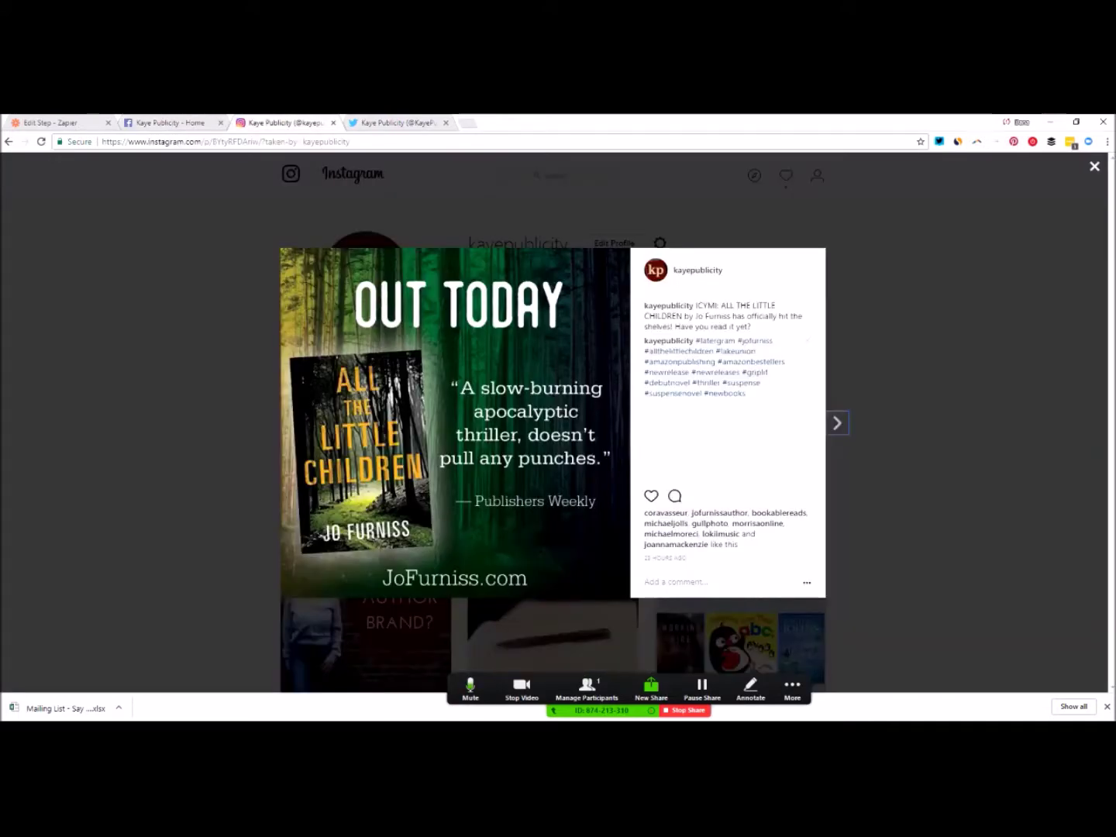
key(ctrl+Tab)
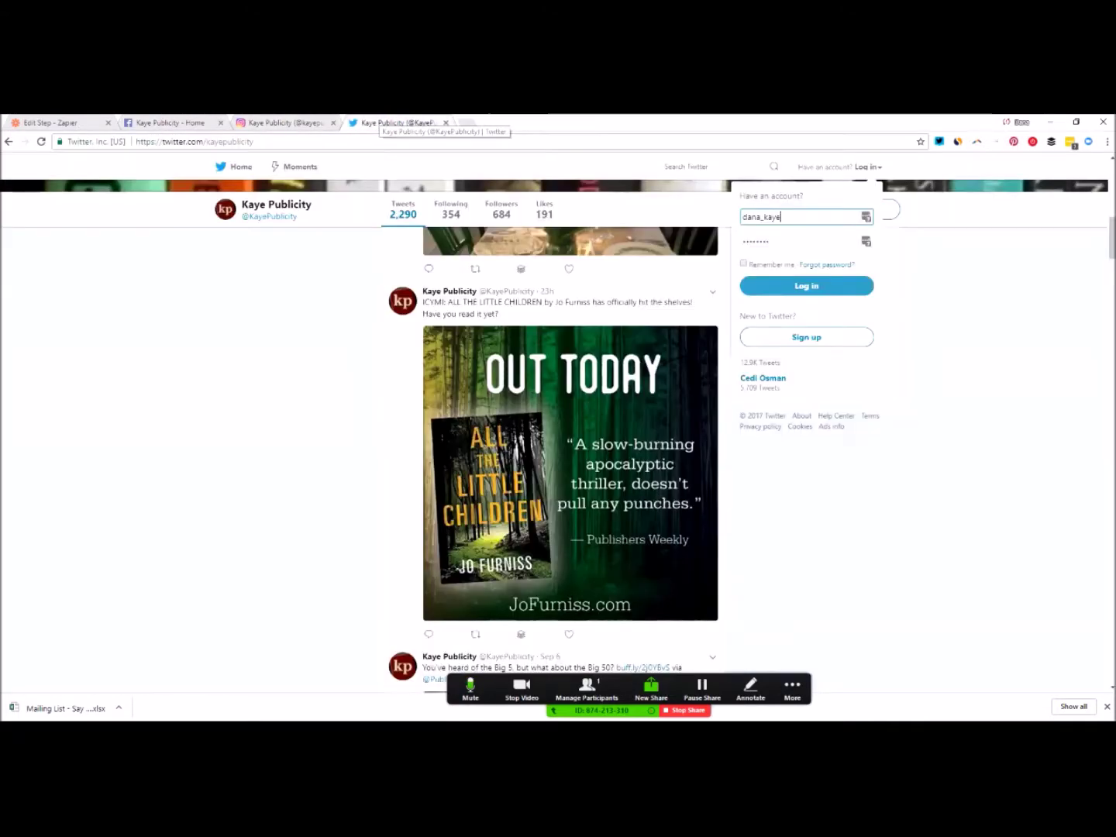
click(174, 122)
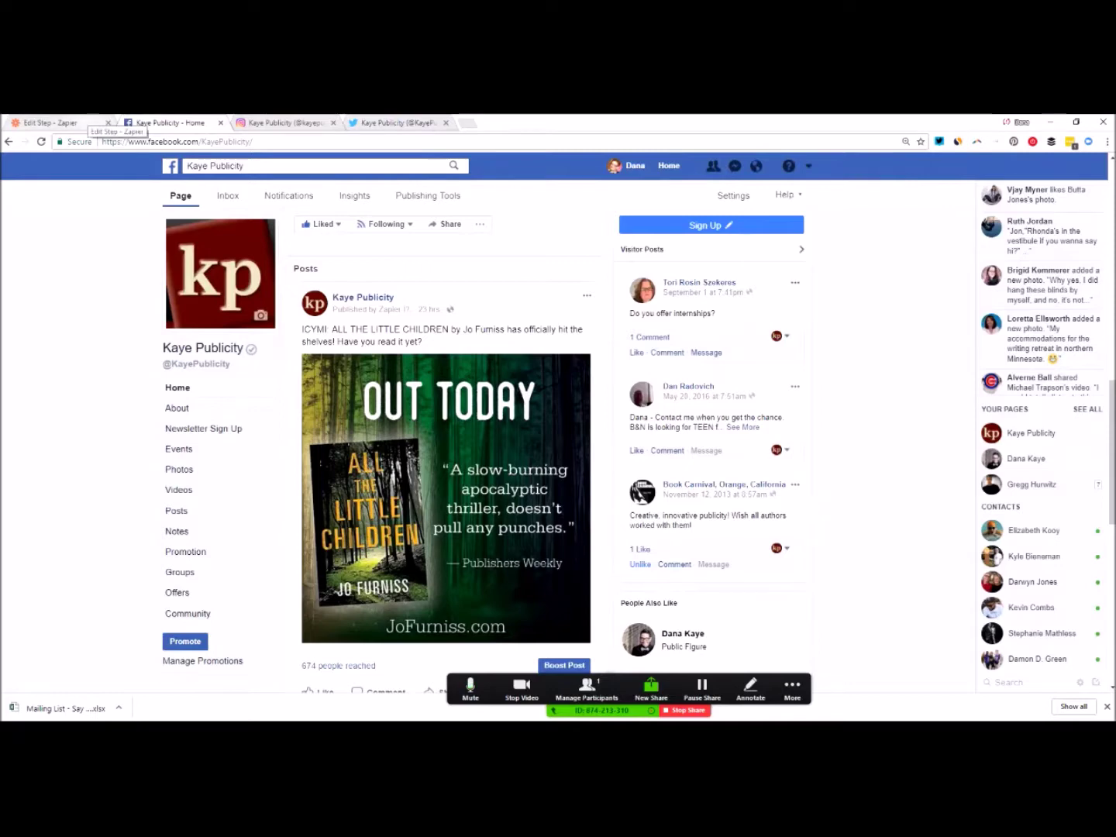
Step: Return to Zapier, leave the open Zap, and browse the popular Zaps on the Explore page
click(77, 122)
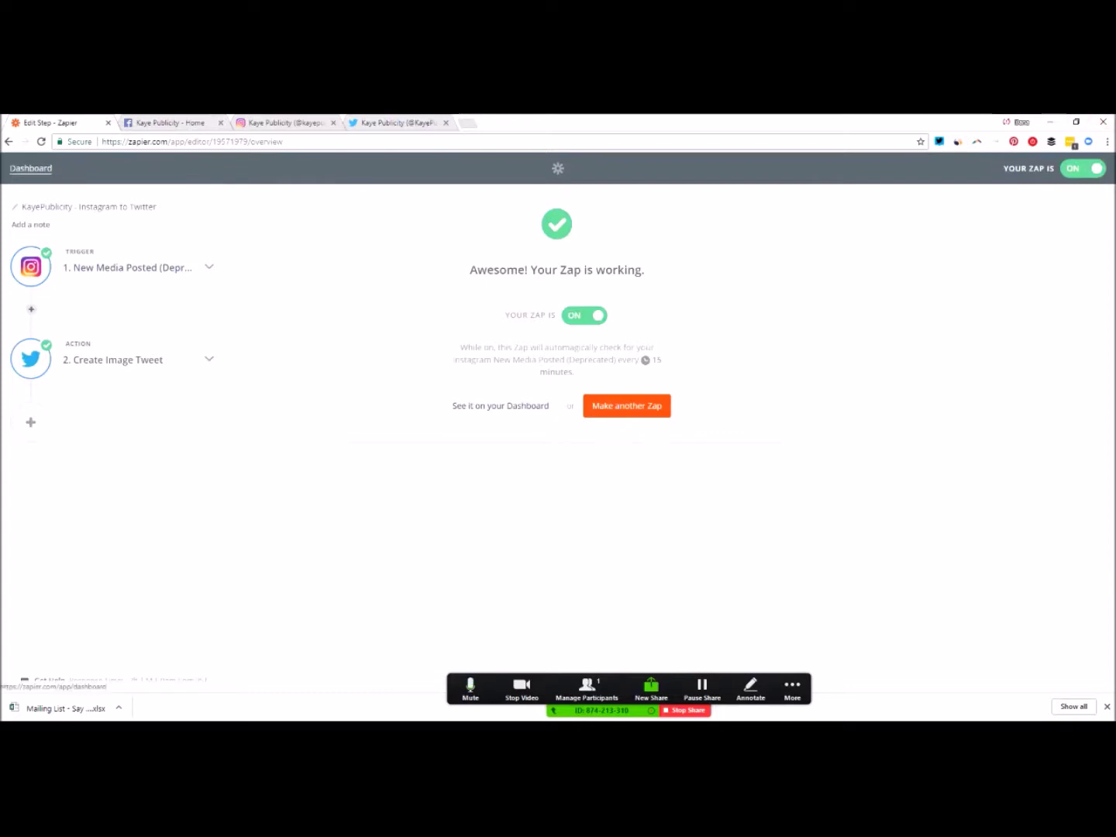
click(31, 168)
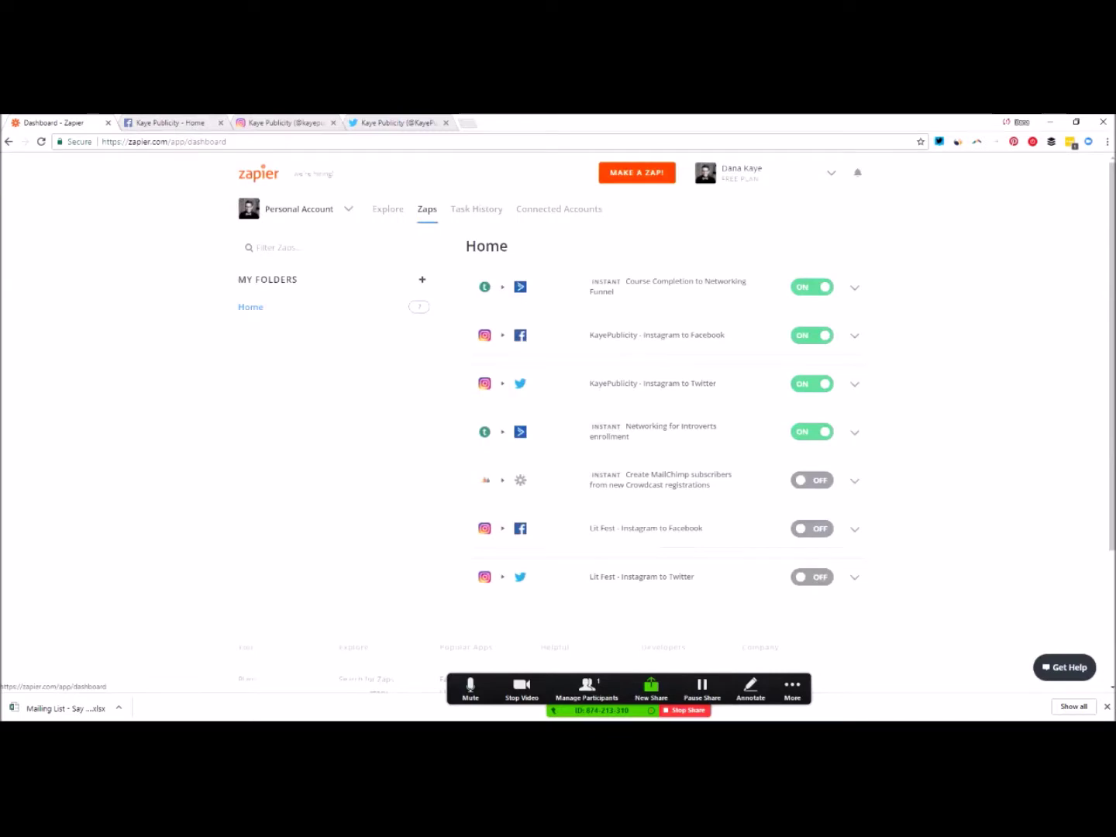
click(388, 209)
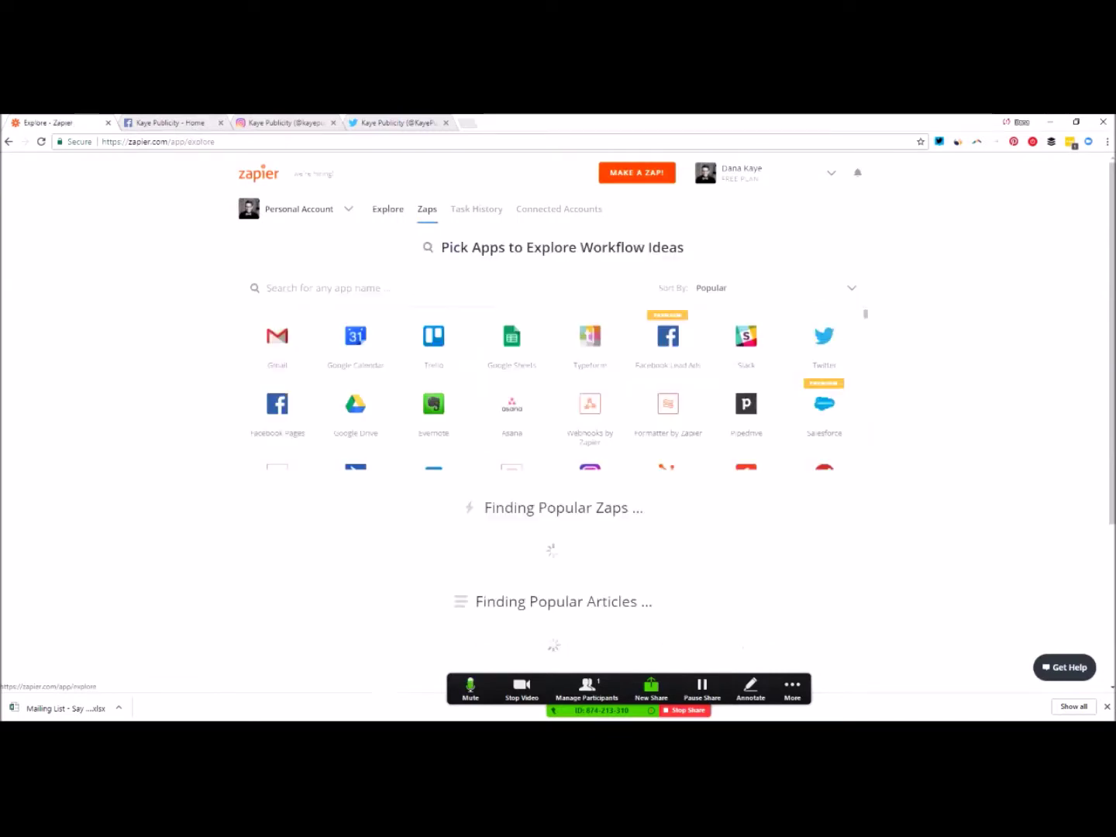
scroll(552, 418, down, 1)
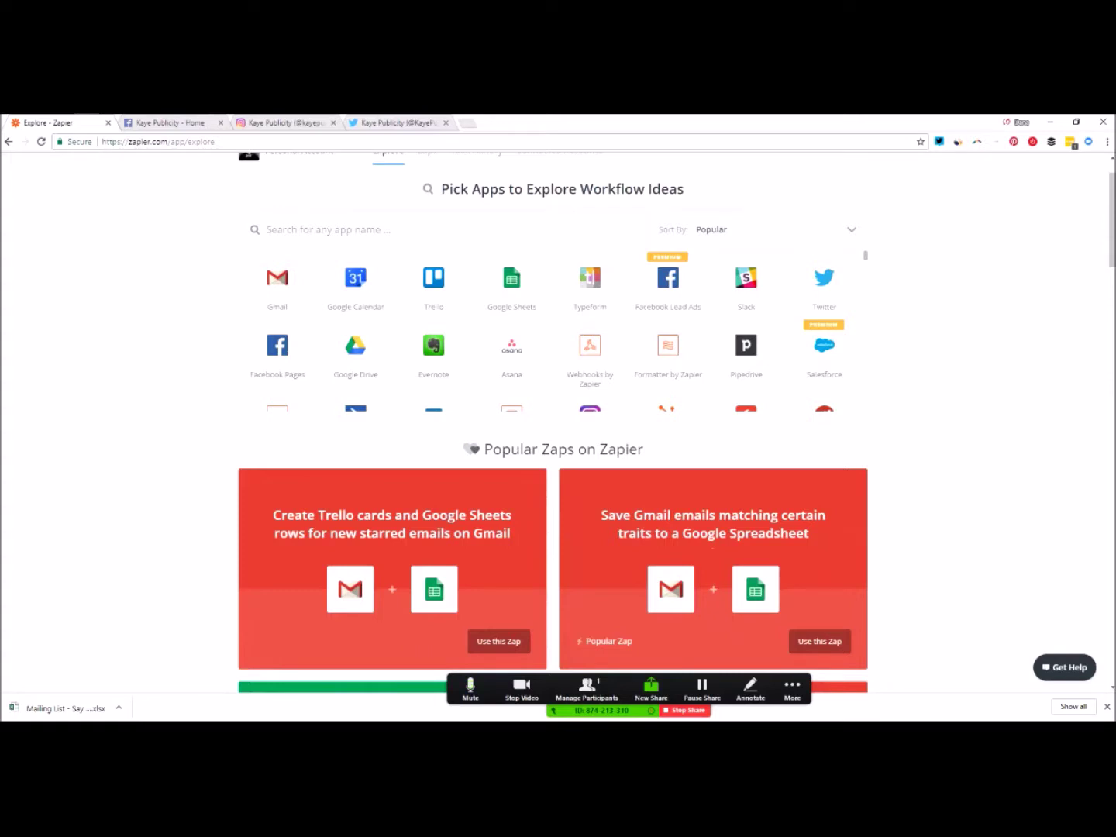
scroll(552, 418, down, 1)
scroll(552, 418, down, 1)
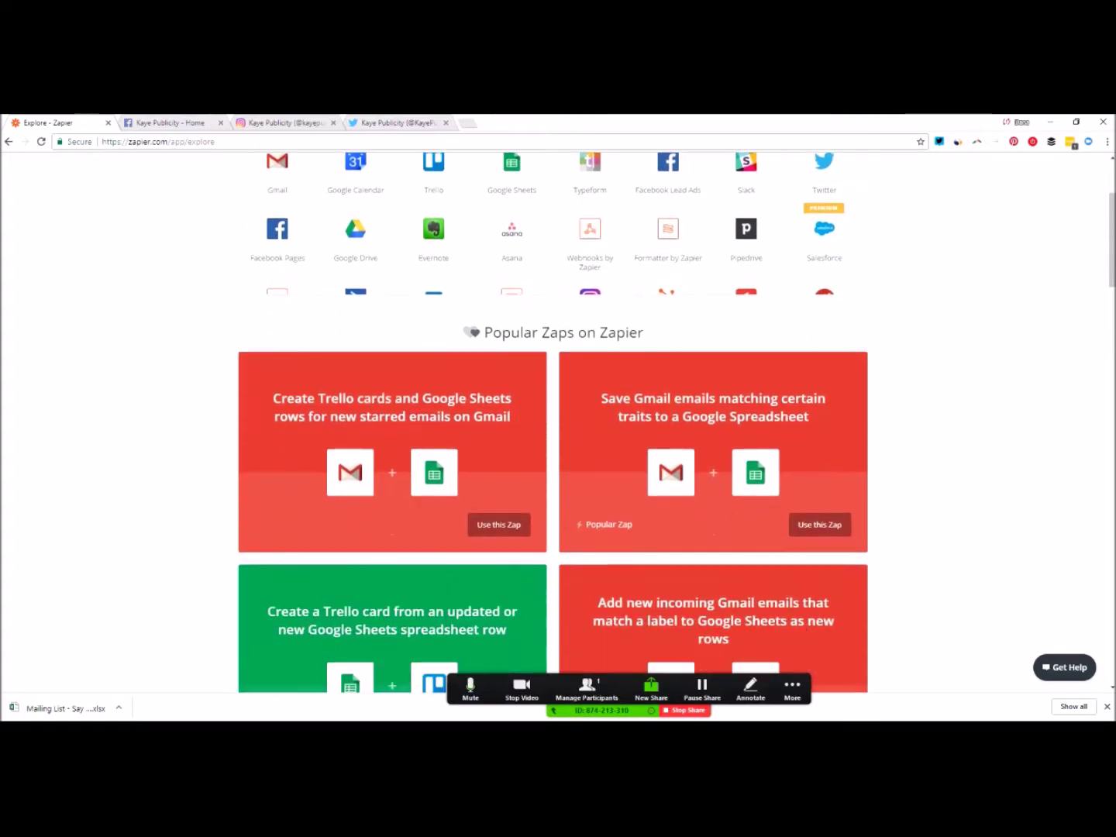
scroll(552, 422, down, 3)
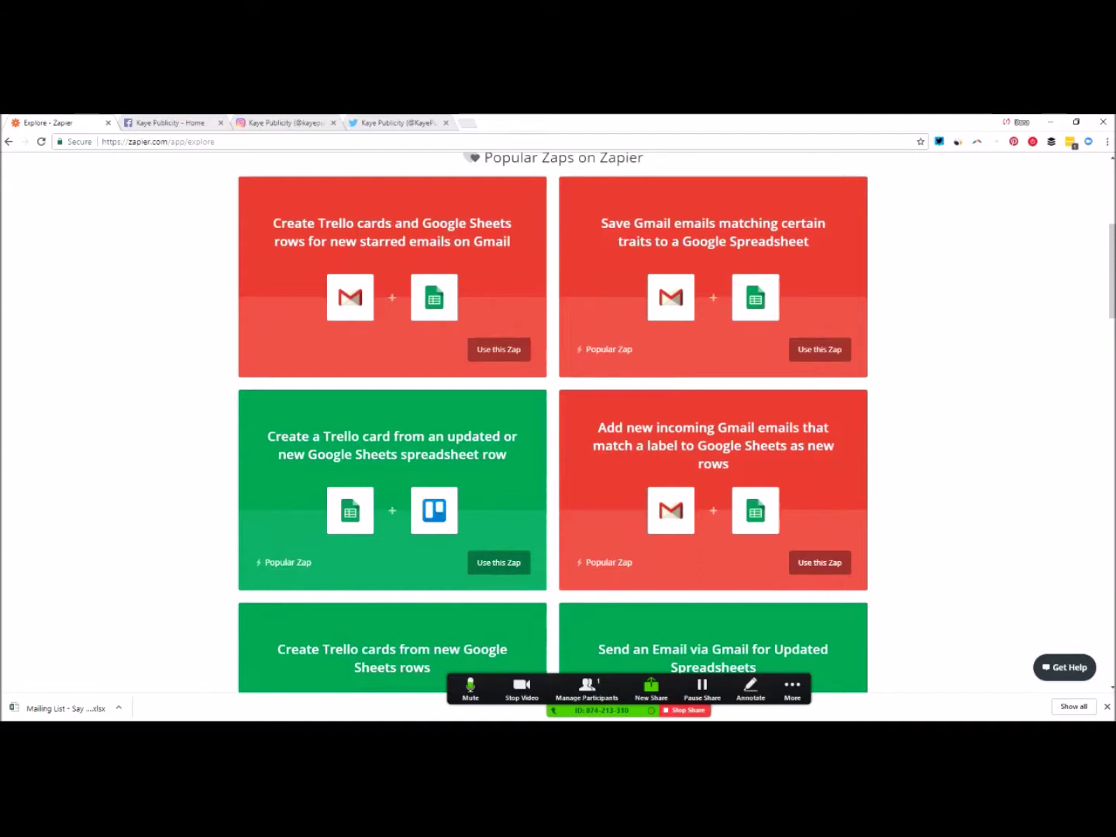
scroll(558, 419, up, 5)
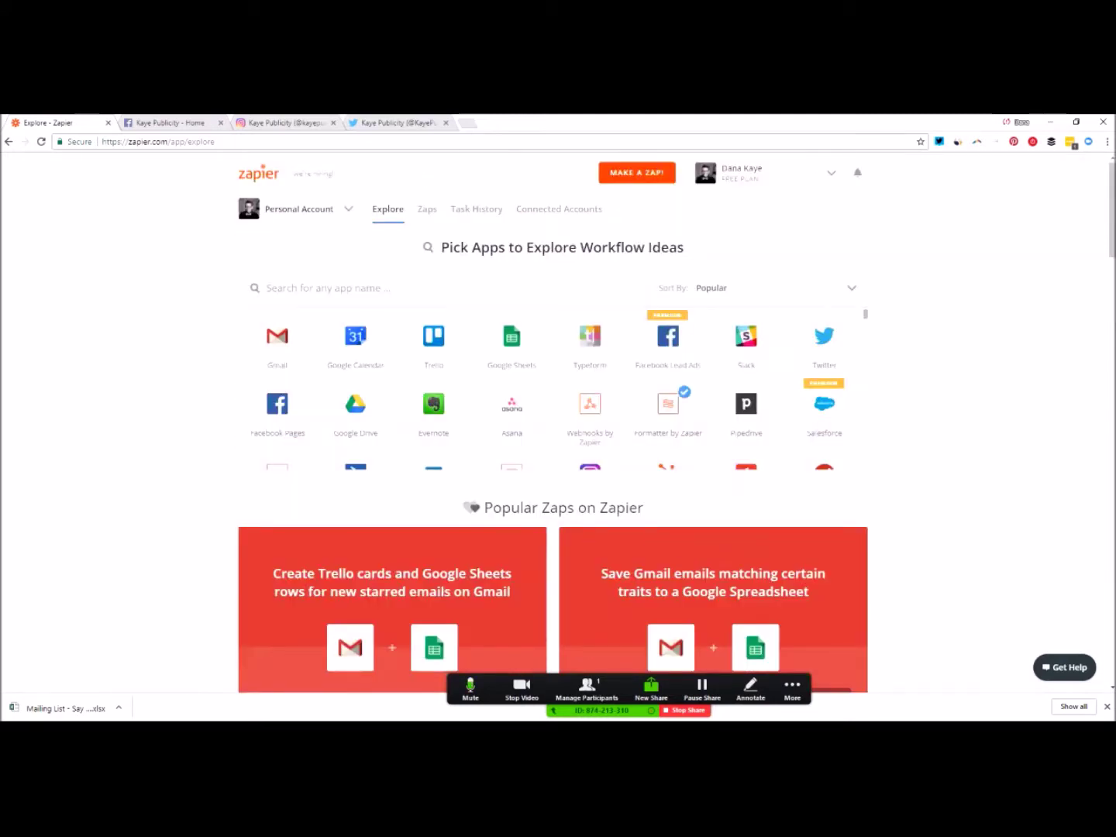
Step: Pick LinkedIn from the app list to show workflow ideas for it
scroll(548, 389, down, 1)
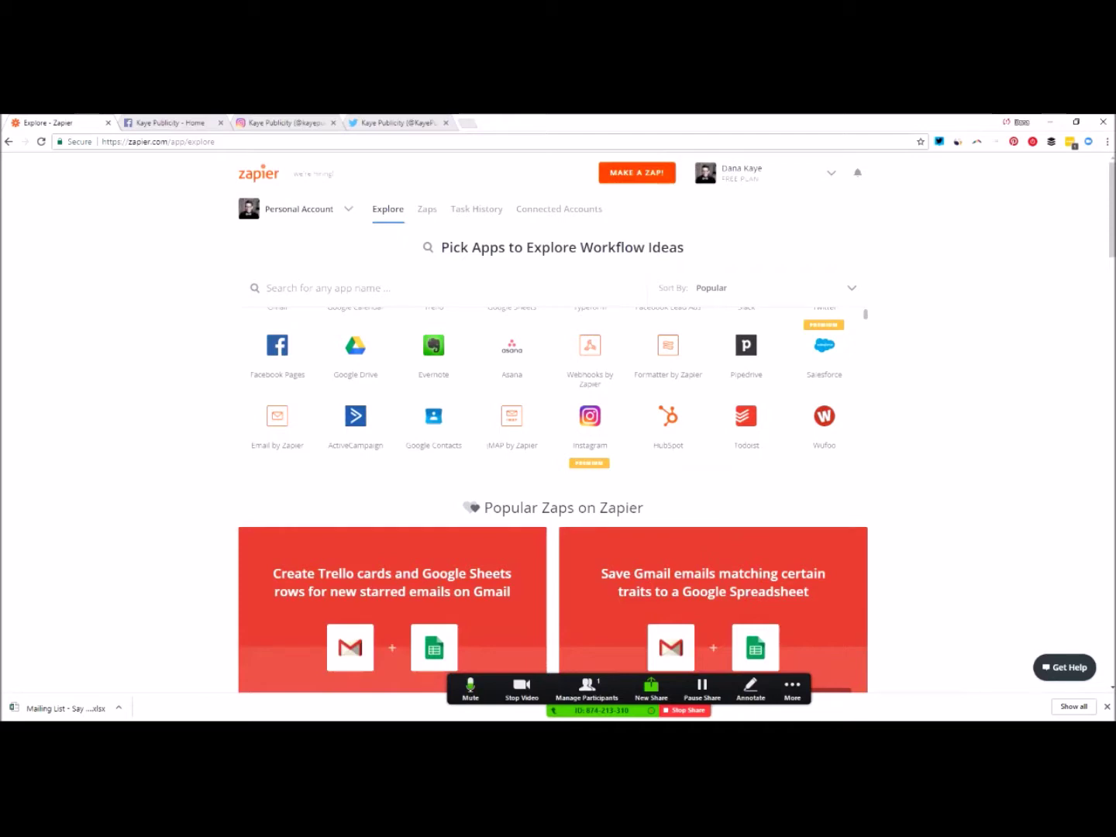
scroll(548, 388, down, 1)
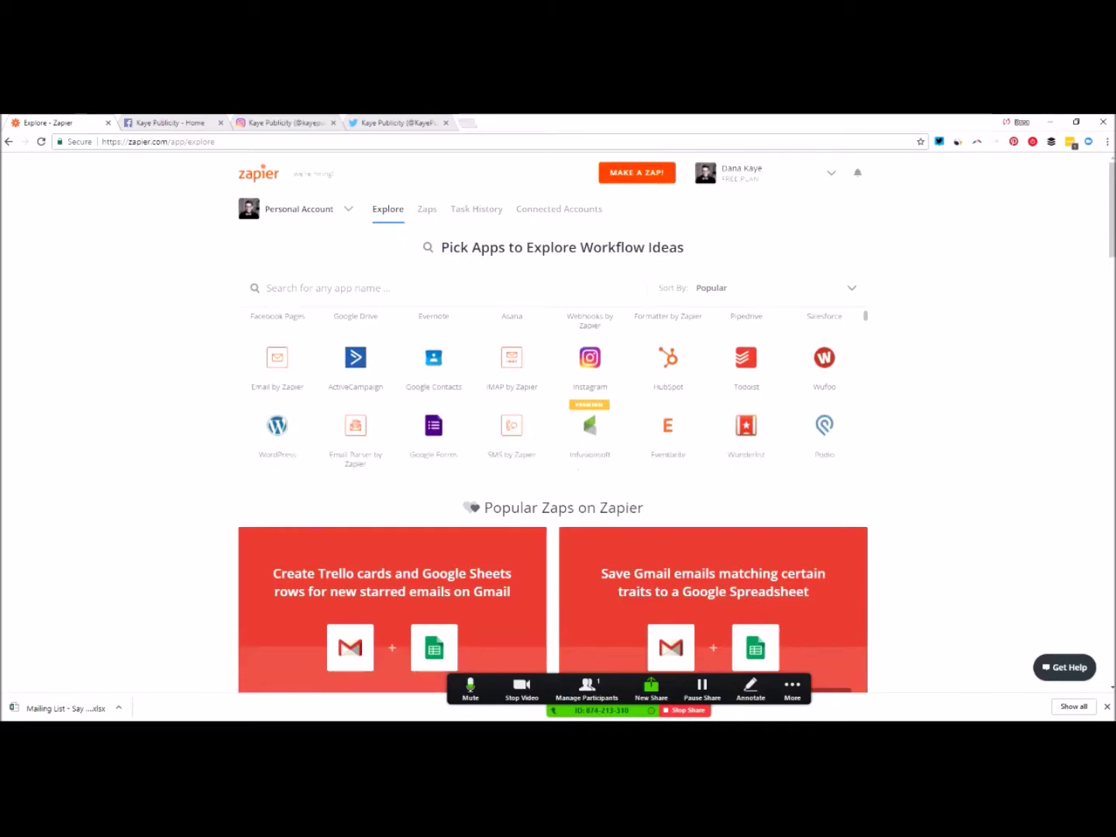
scroll(550, 388, down, 1)
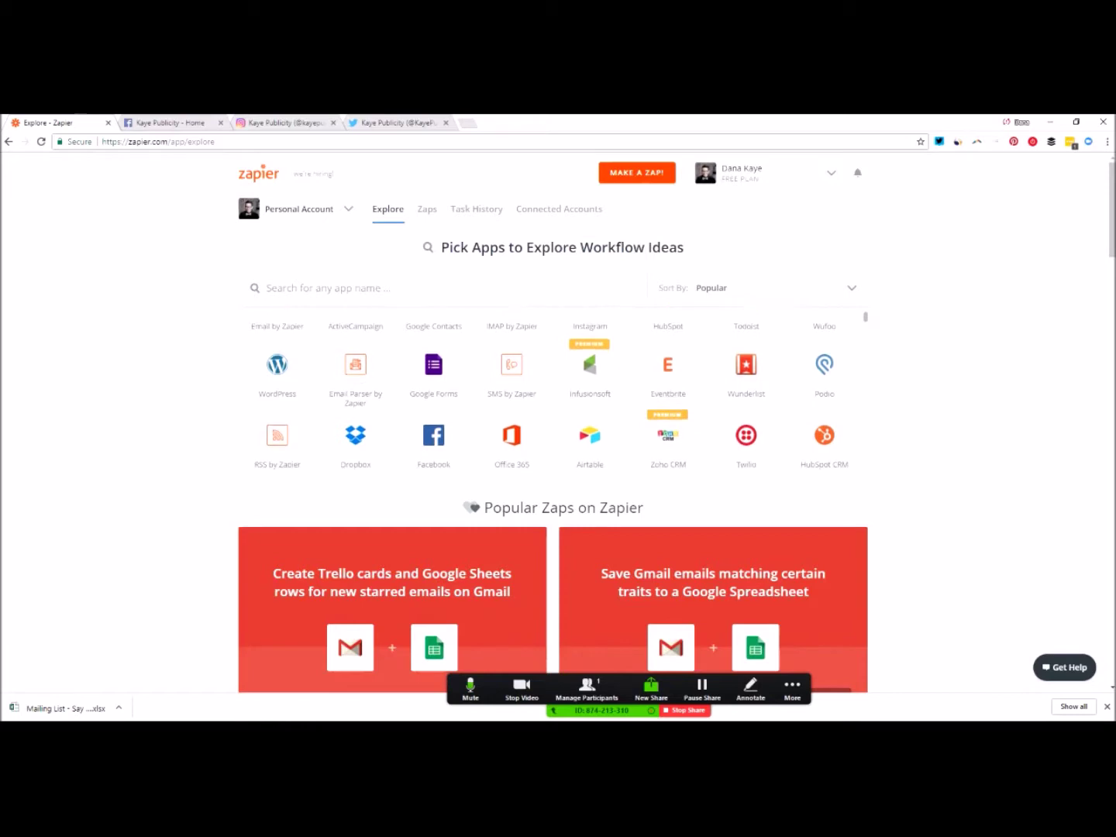
scroll(550, 387, down, 1)
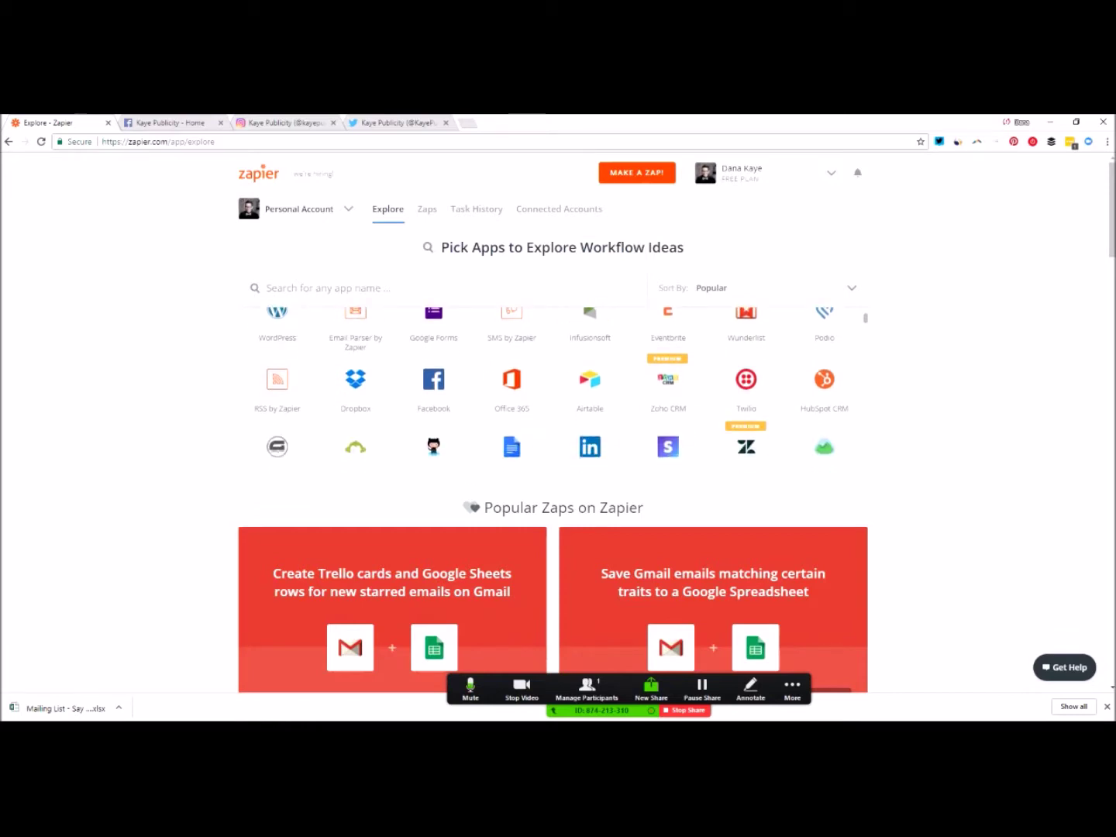
click(589, 446)
Step: Examine the popular Zaps offered for LinkedIn and the other apps available to combine
scroll(589, 446, down, 1)
scroll(589, 543, down, 2)
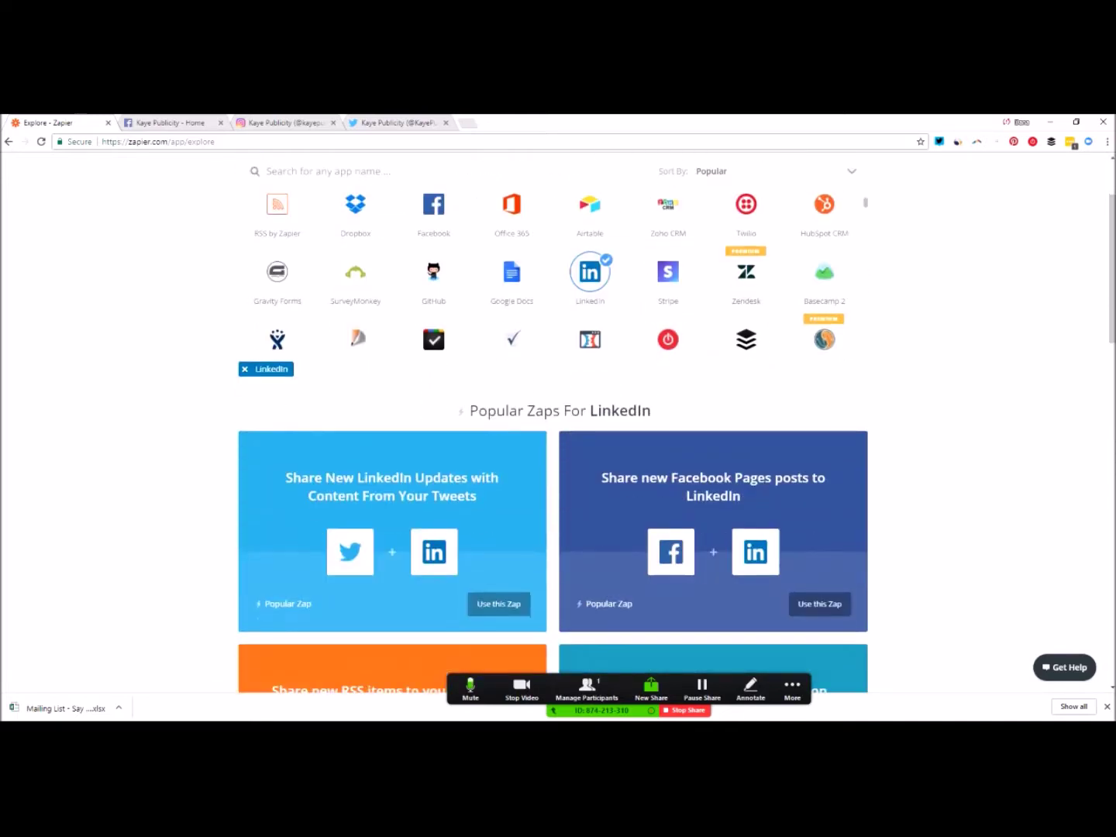
scroll(558, 422, down, 2)
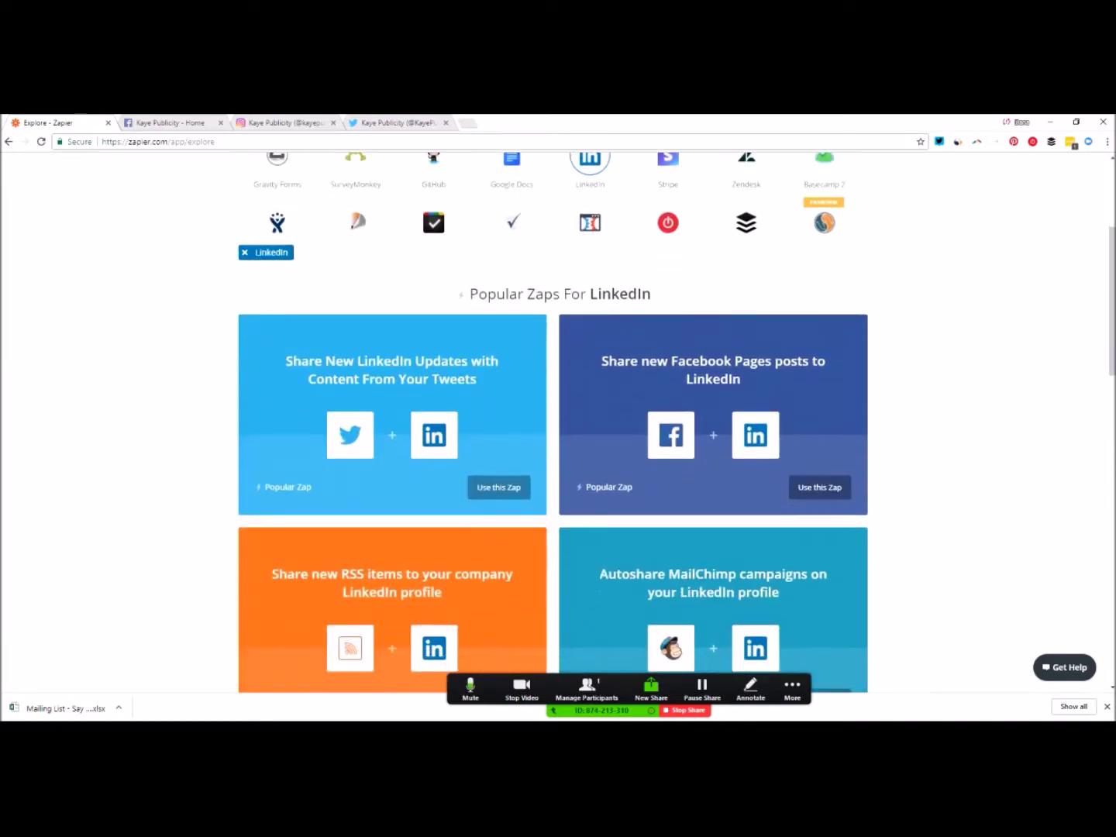
scroll(552, 434, down, 5)
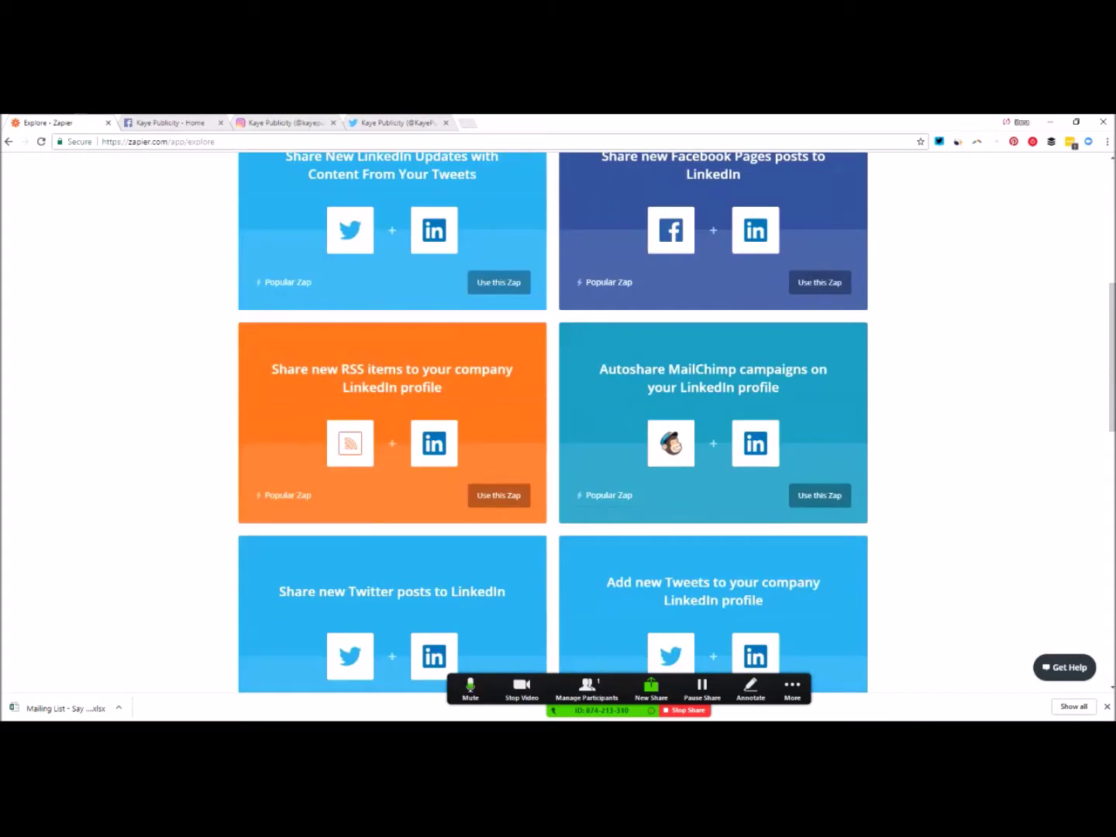
scroll(552, 422, up, 6)
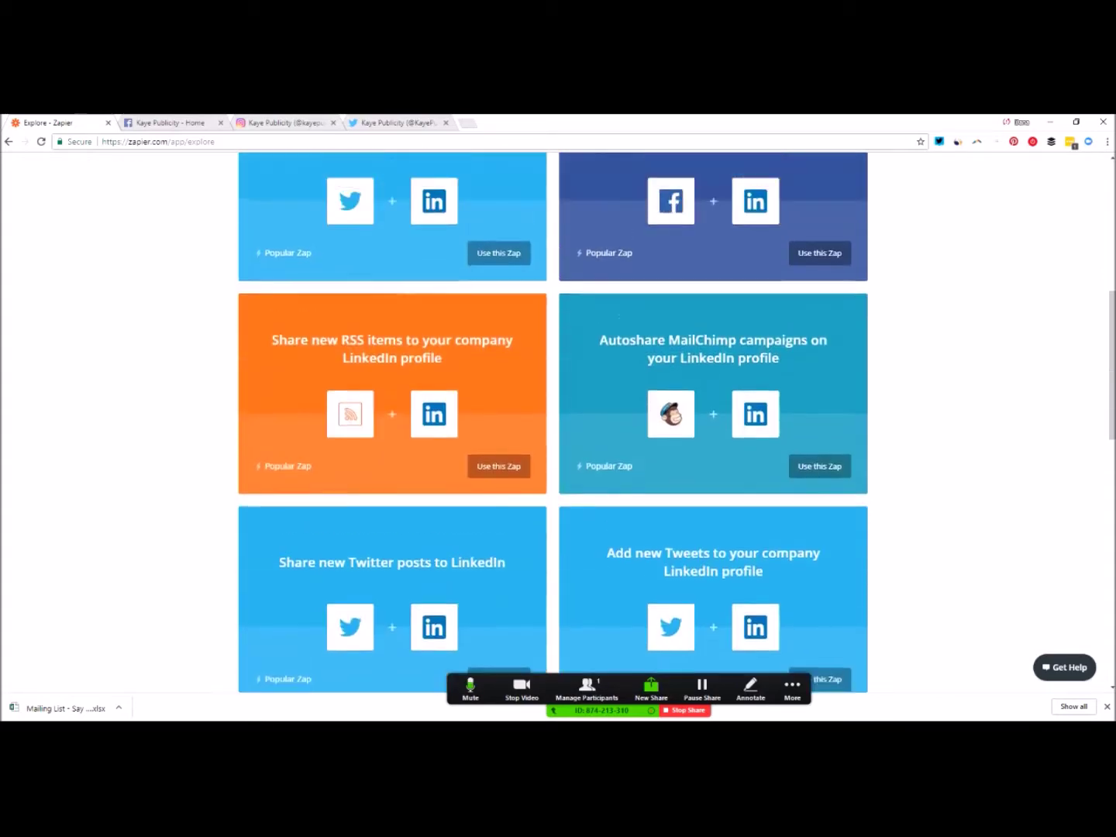
scroll(557, 422, up, 2)
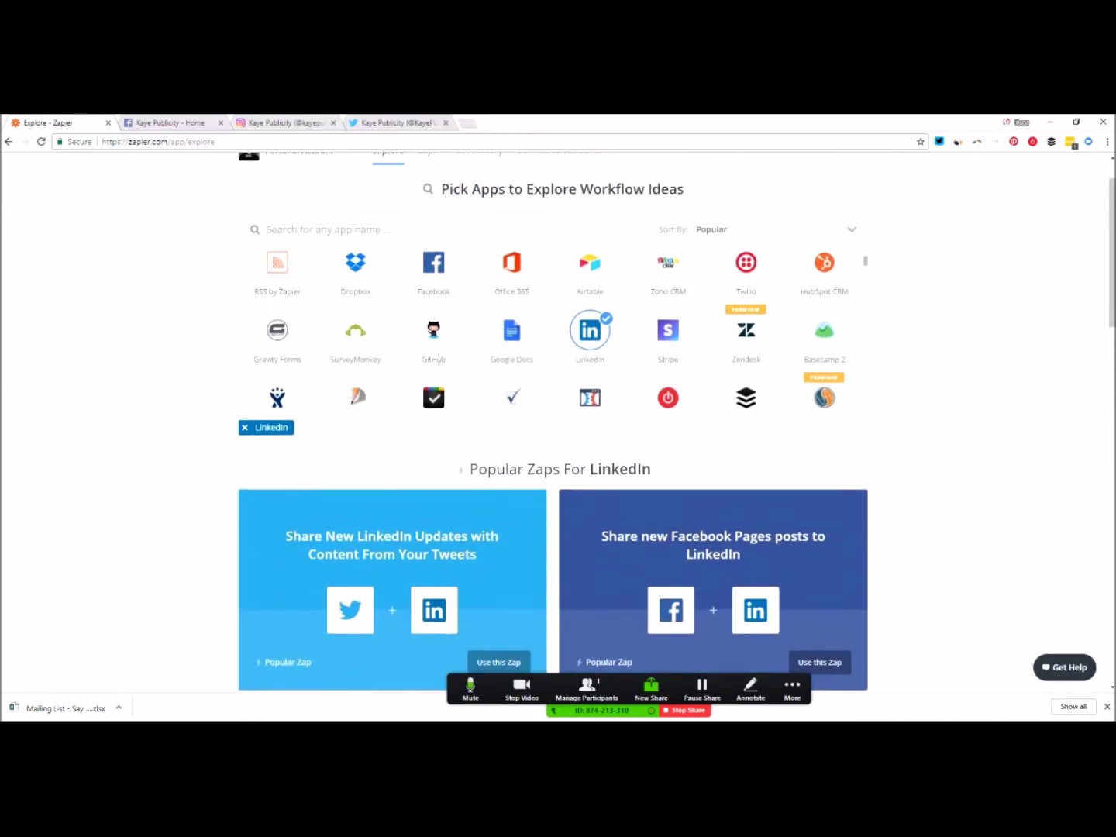
scroll(551, 333, up, 3)
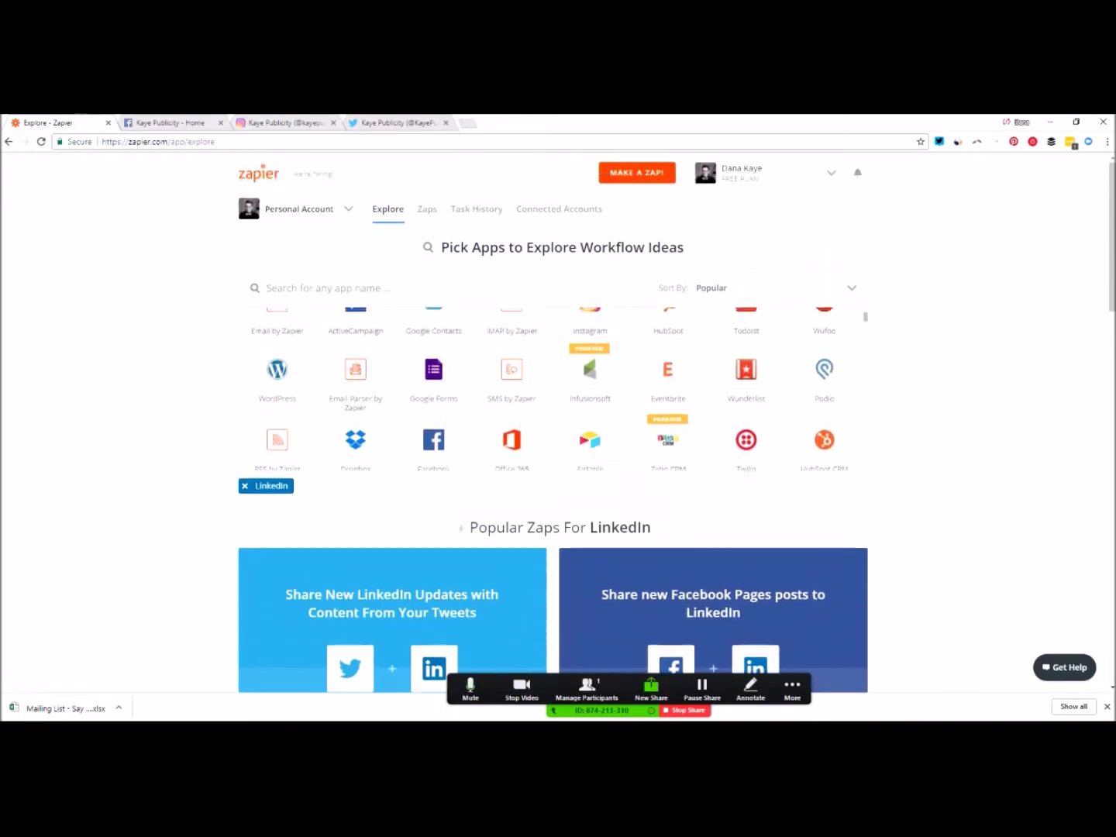
scroll(550, 390, up, 1)
scroll(557, 426, down, 1)
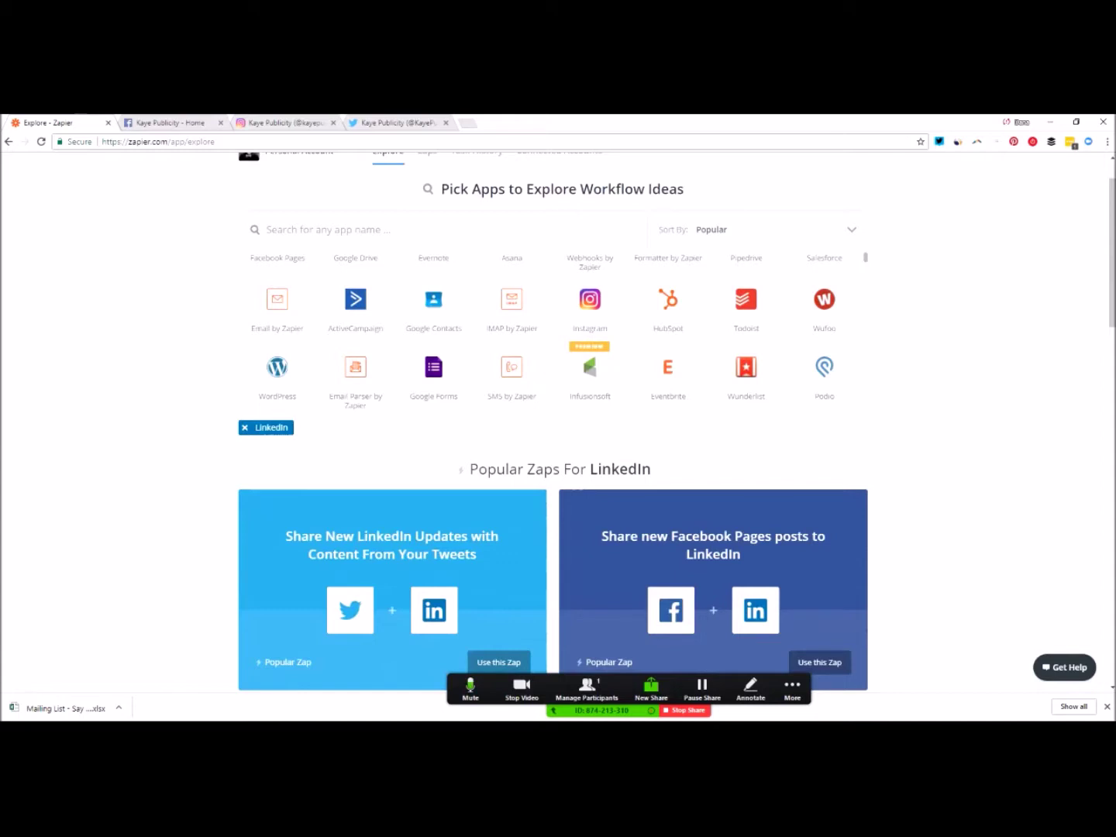
scroll(558, 426, down, 1)
scroll(558, 426, down, 1)
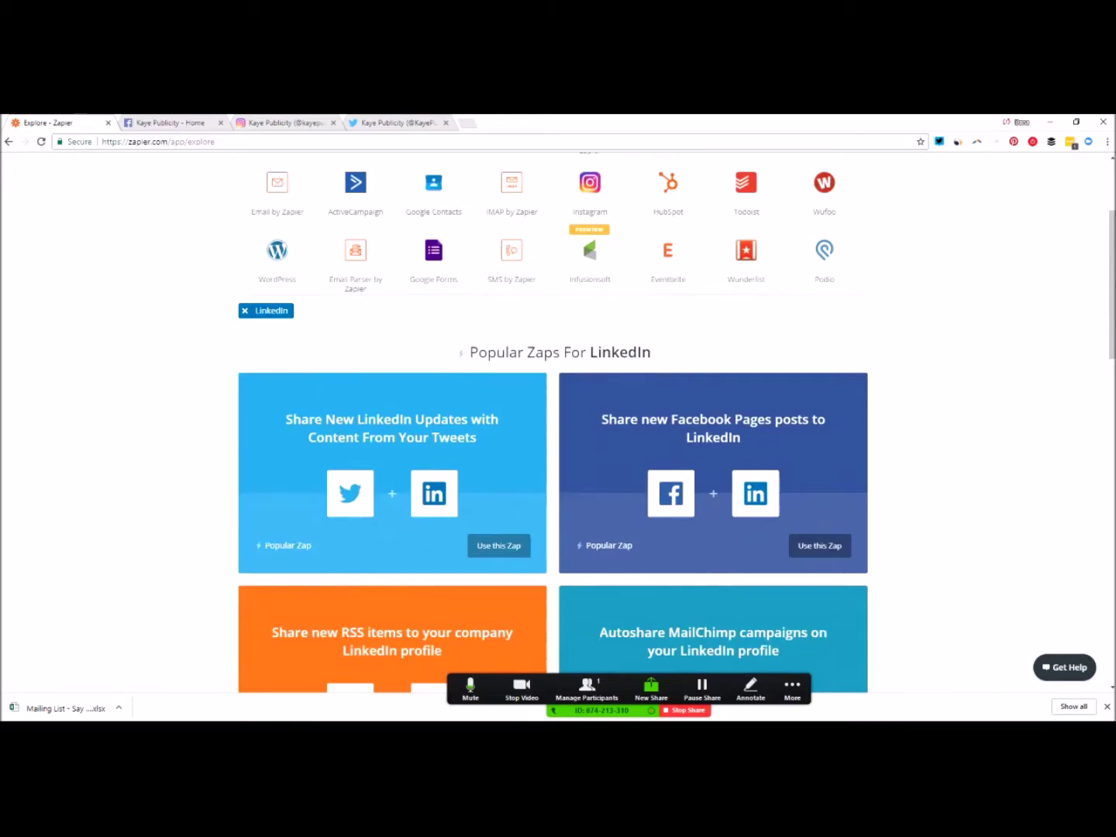
Step: Create a Zap from the "Share New LinkedIn Updates with Content From Your Tweets" template after reading how it works
click(498, 545)
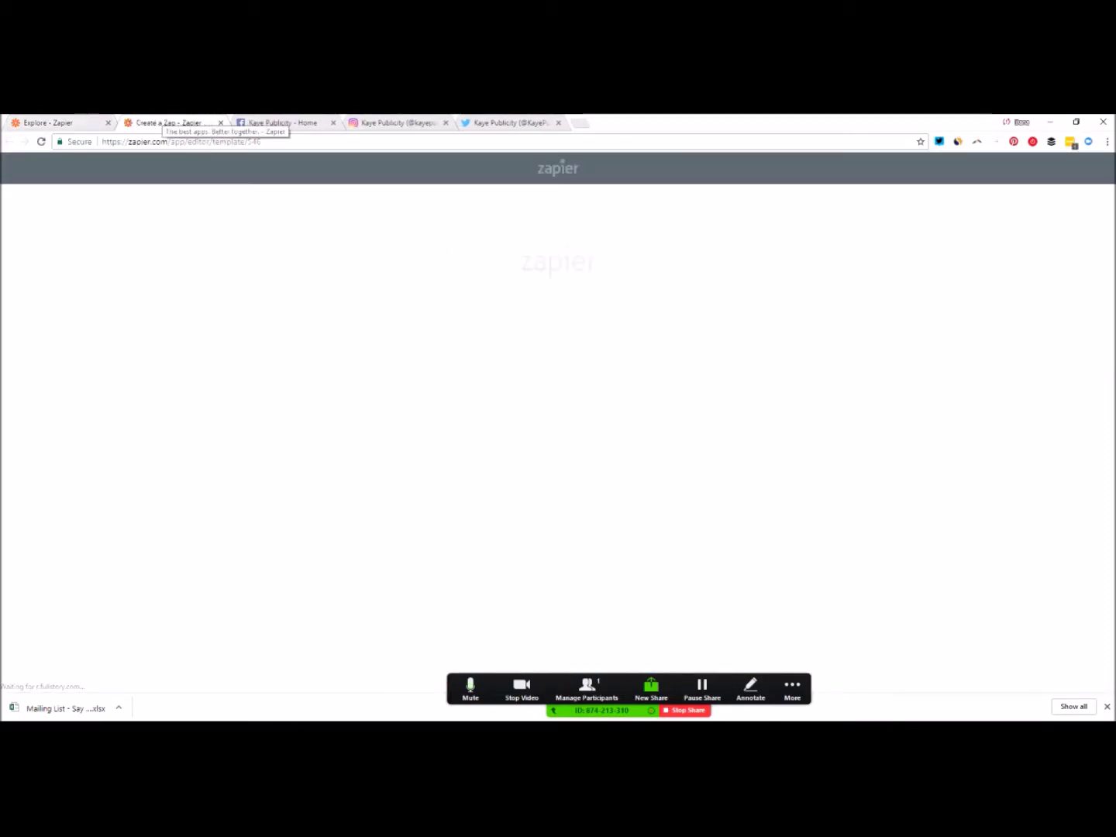
drag(390, 399, 473, 399)
drag(386, 415, 602, 414)
click(385, 414)
click(608, 414)
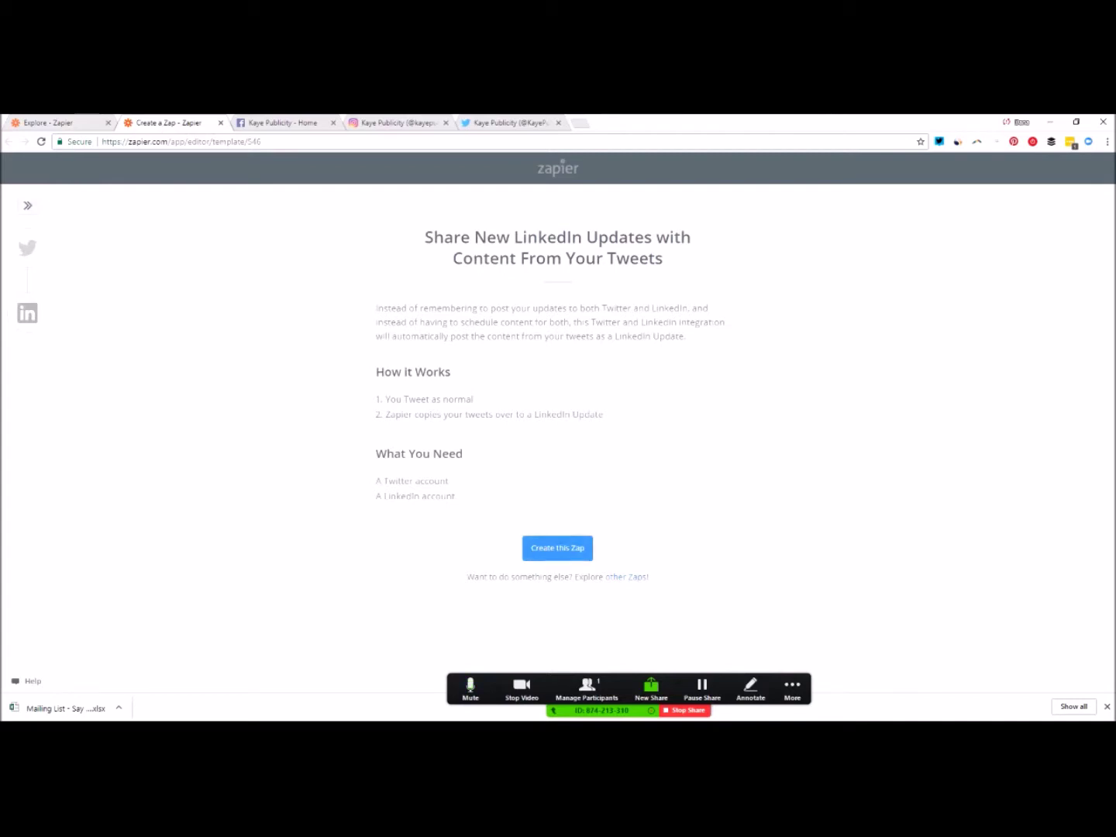
click(557, 548)
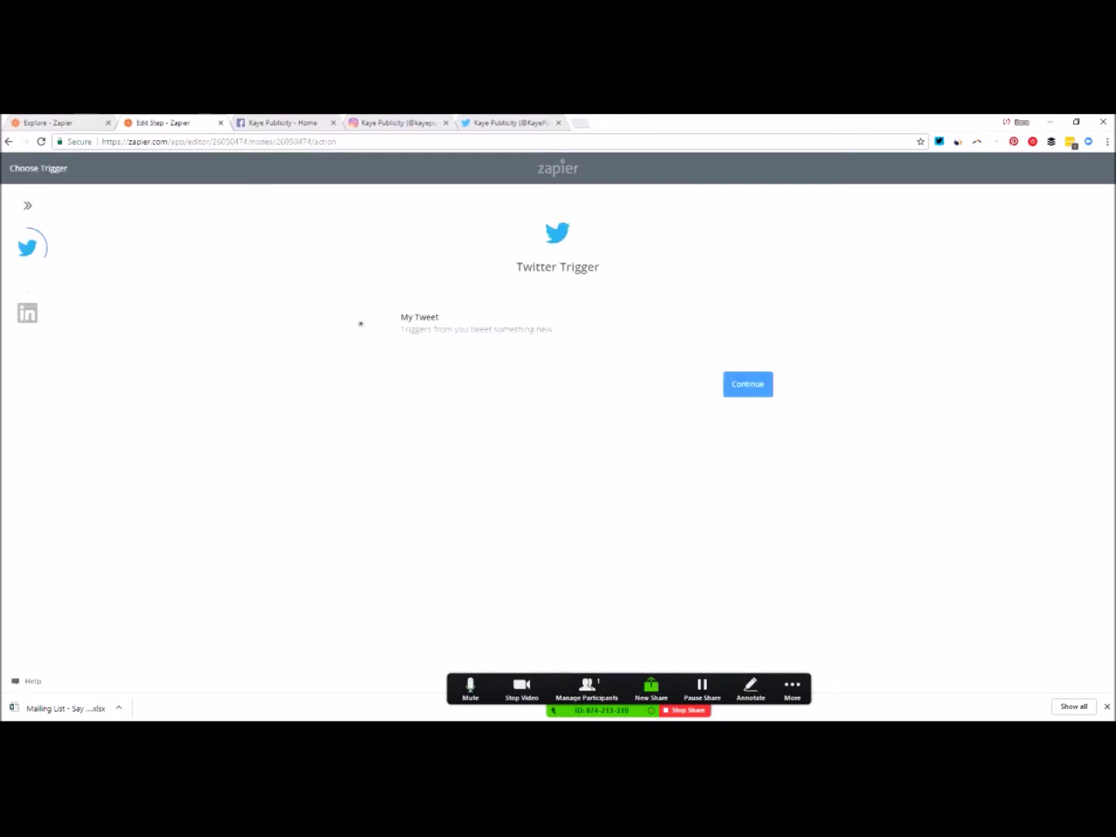
Step: Accept My Tweet as the Twitter trigger with the KayePublicity account, and test it by fetching an existing tweet
click(748, 384)
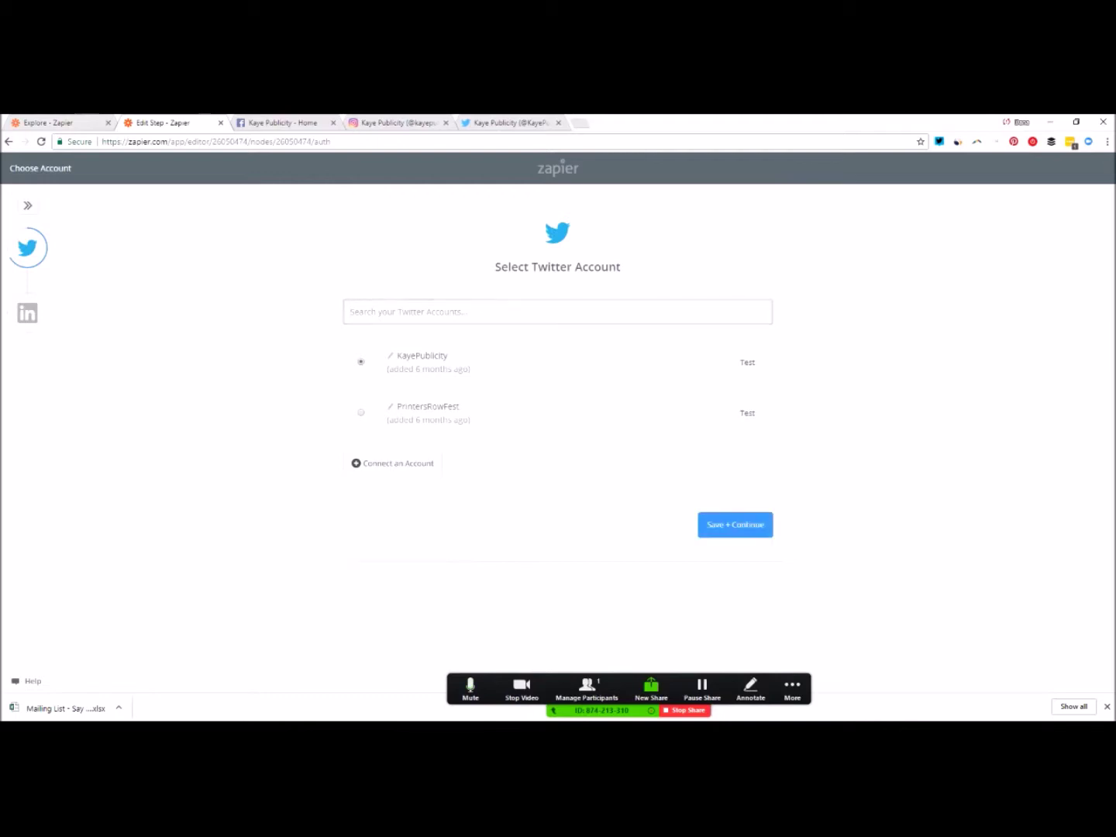
click(734, 524)
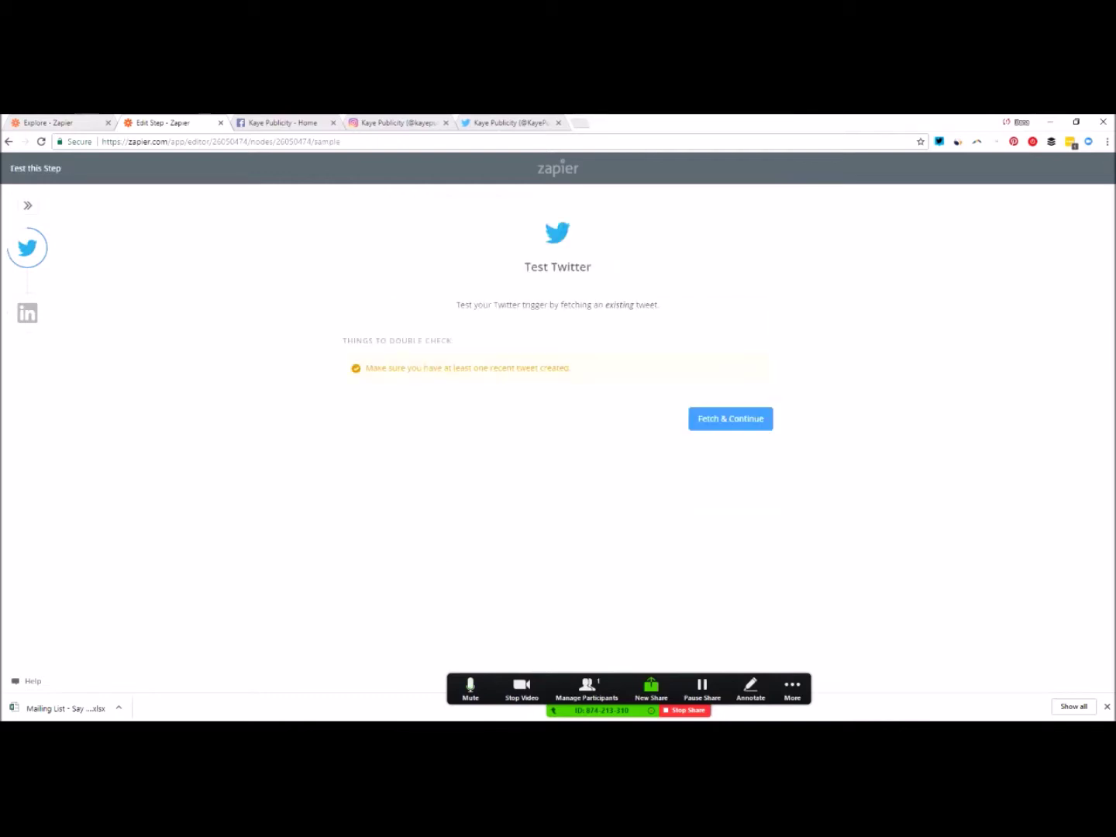
drag(365, 368, 570, 368)
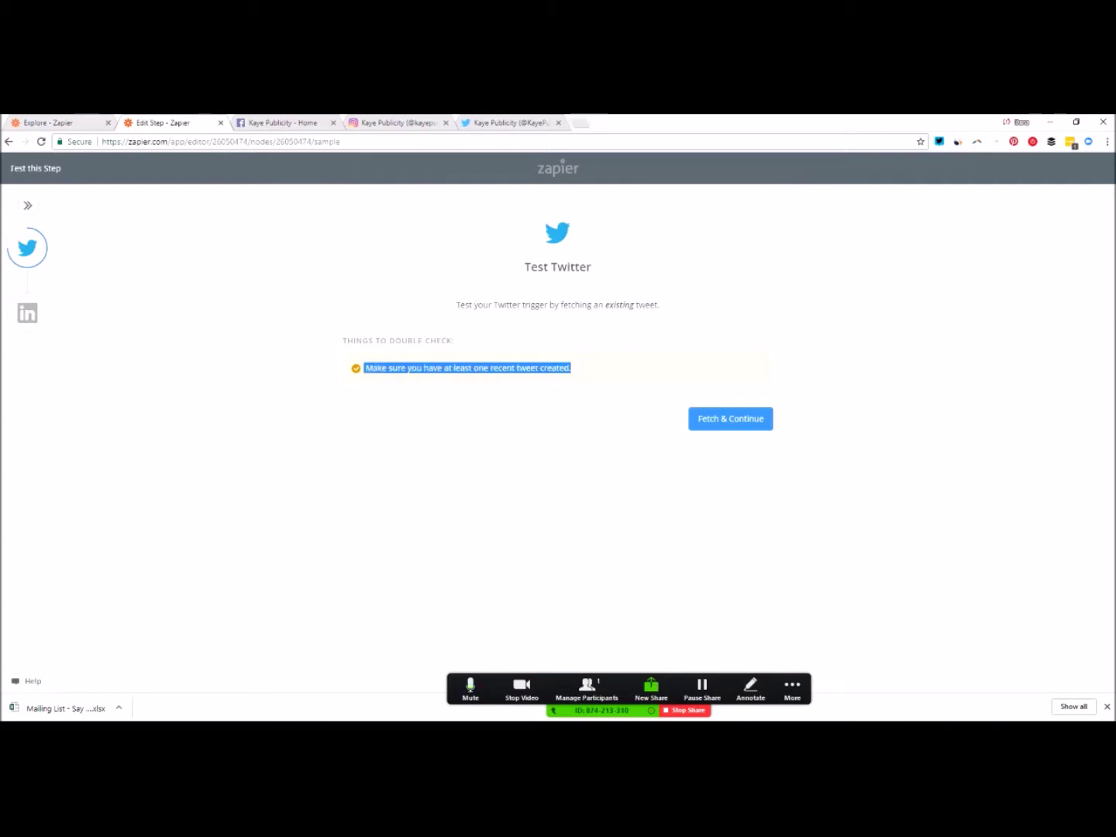
click(730, 419)
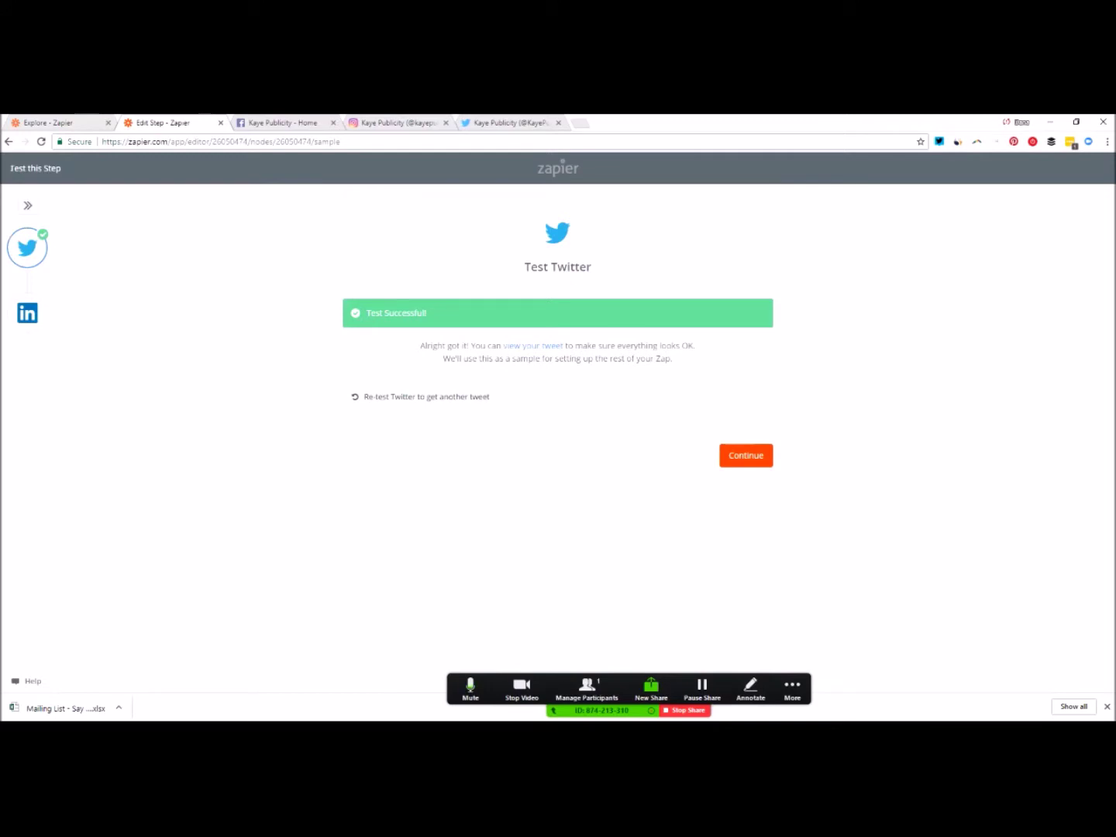
Step: Accept Create Share Update as the LinkedIn action, and connect and save a LinkedIn account by allowing Zapier access
click(746, 455)
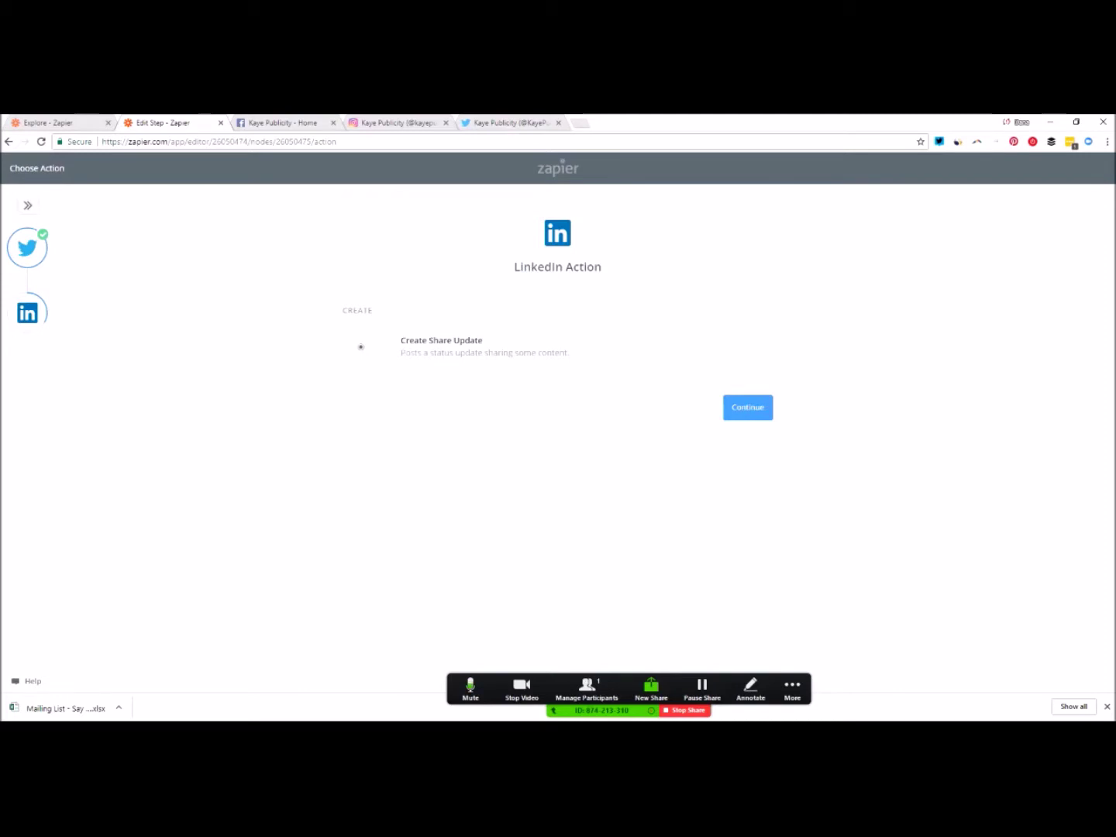
click(748, 406)
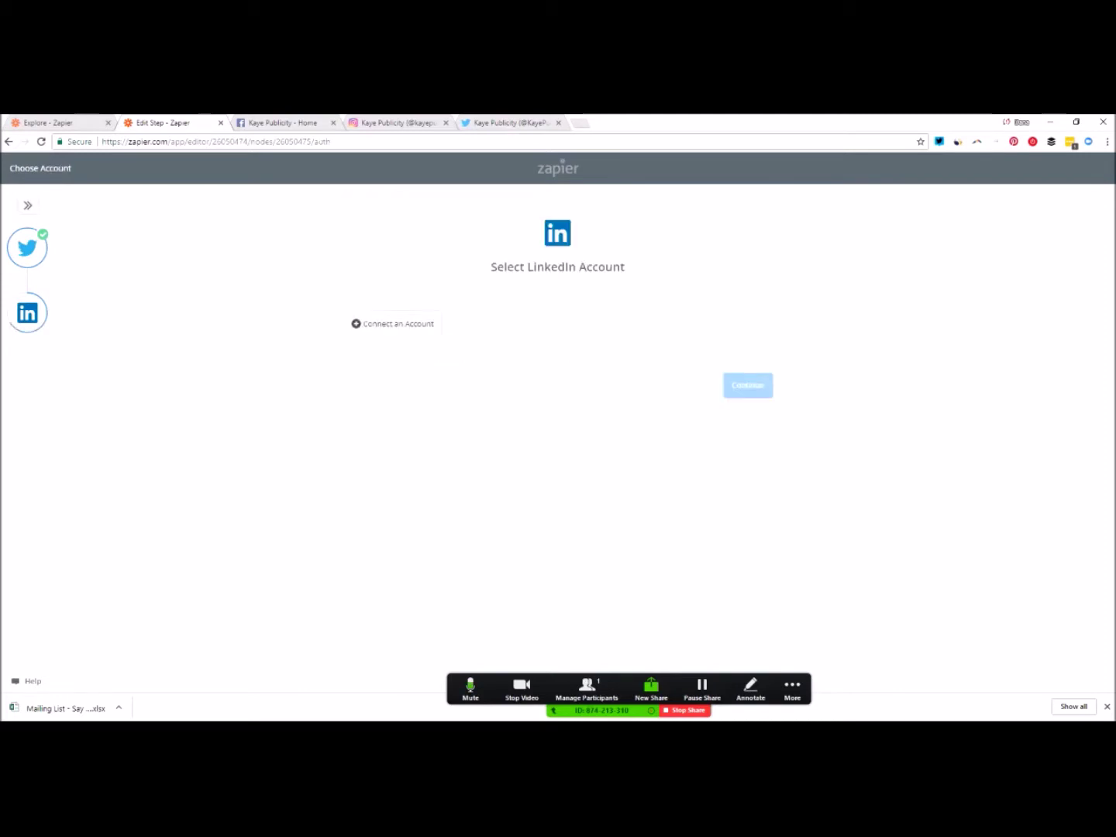
click(397, 323)
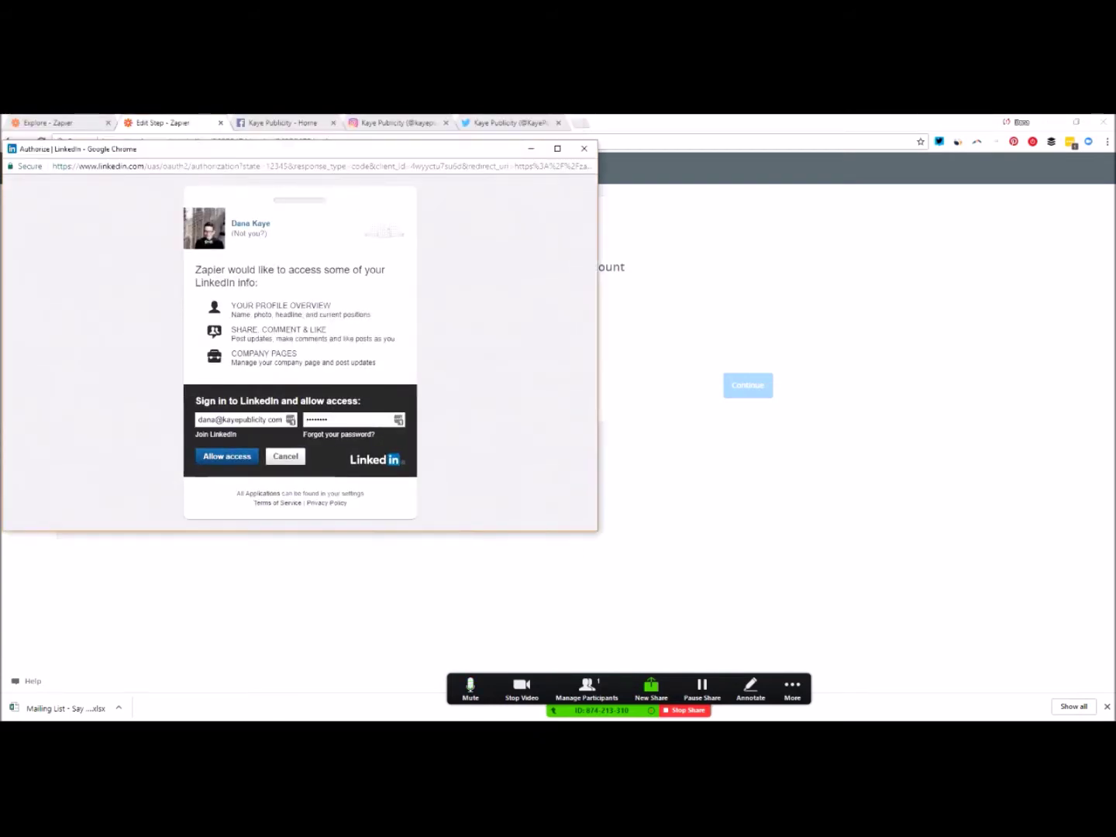
key(Return)
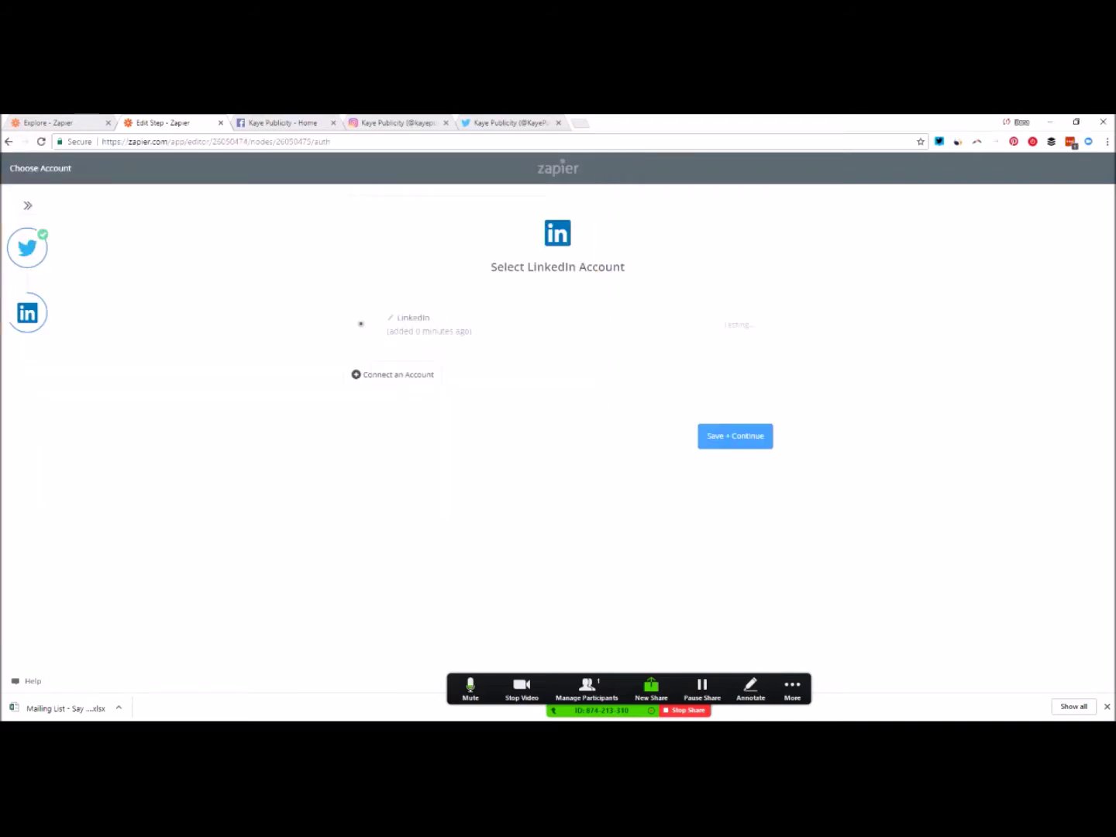
click(734, 435)
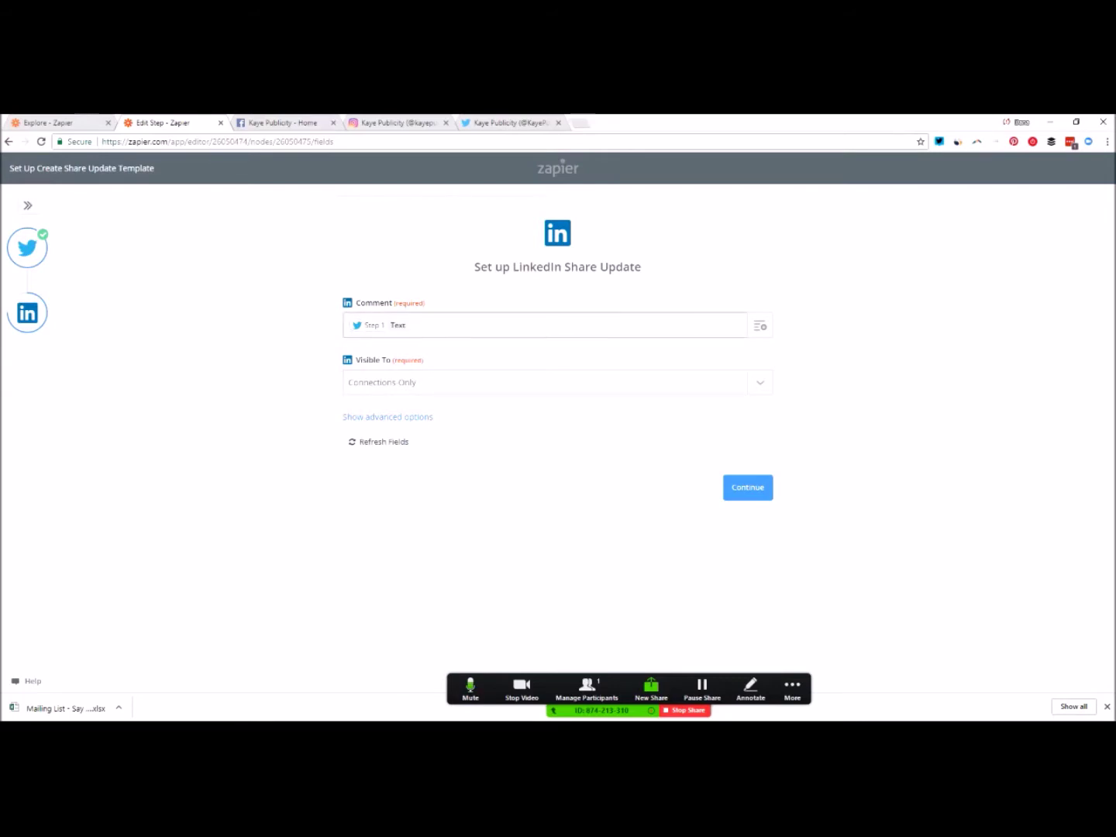
Step: Check the visibility choices, keeping the tweet's Text as Comment and Connections Only as Visible To, and accept the share update template
click(544, 382)
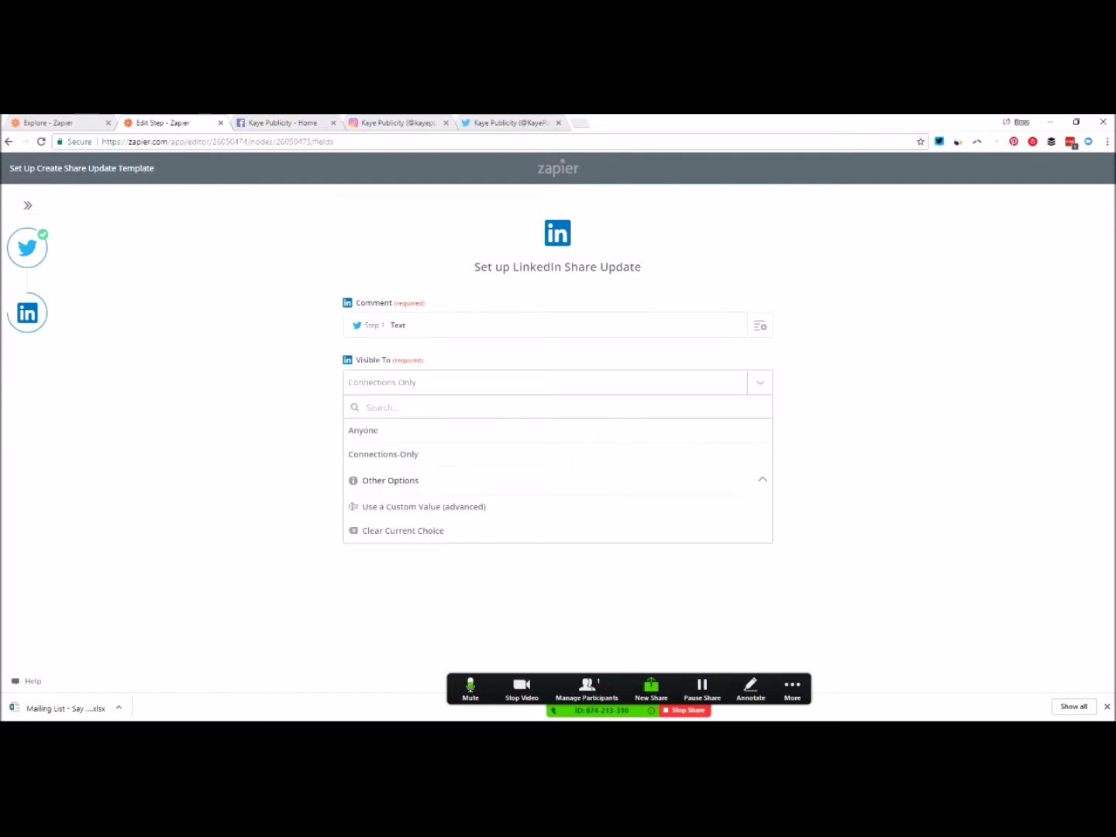
key(Escape)
click(412, 326)
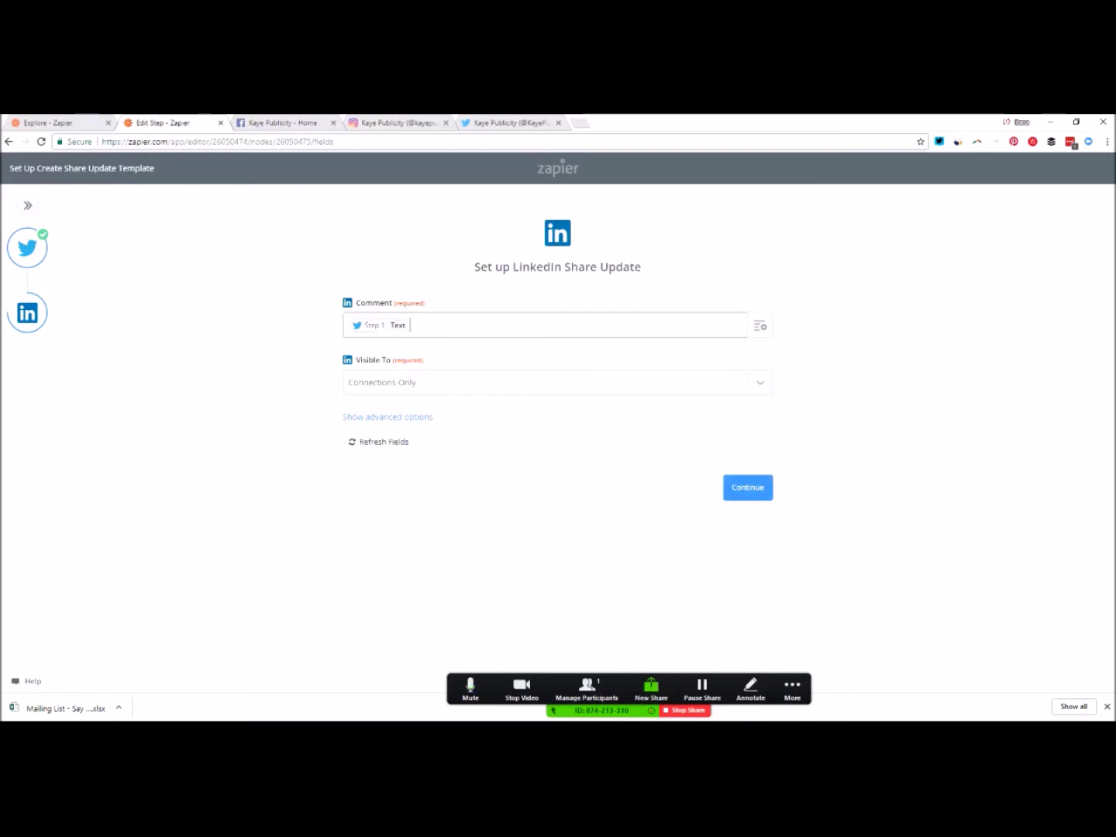
click(748, 487)
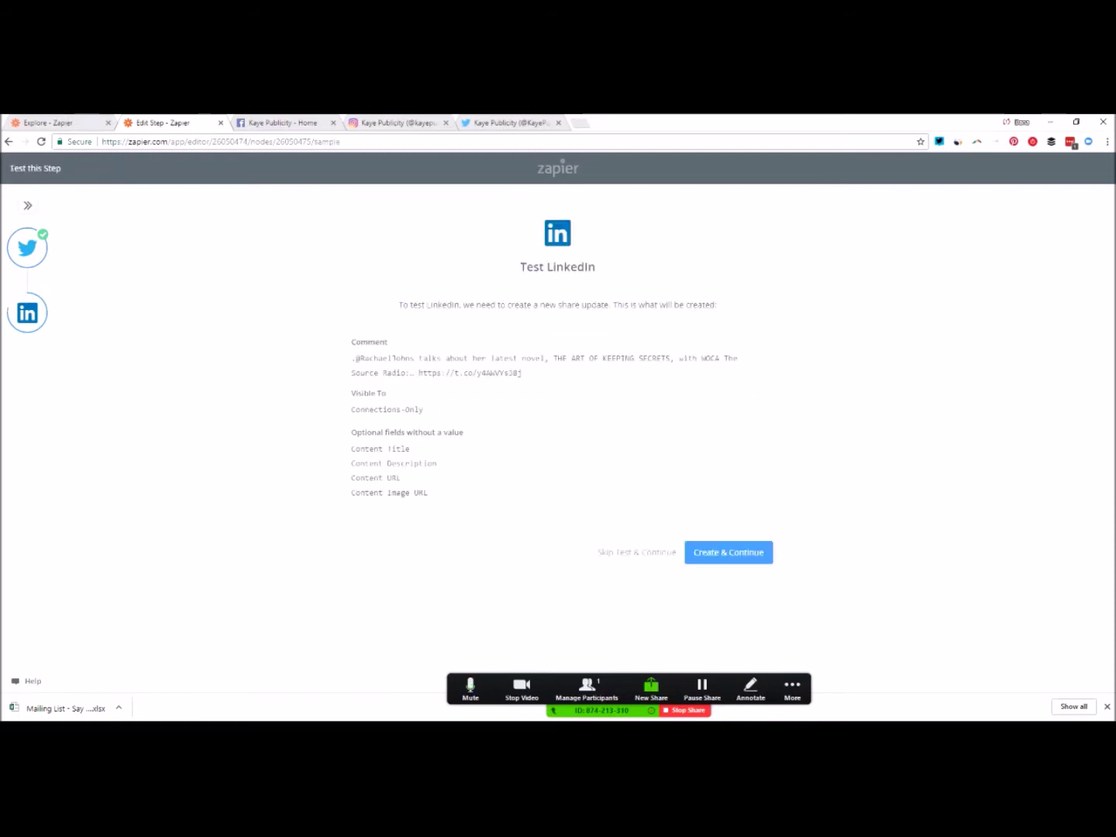
Step: Review the sample comment, create it as a test LinkedIn share update, and finish the Zap with it switched on
drag(409, 305, 521, 372)
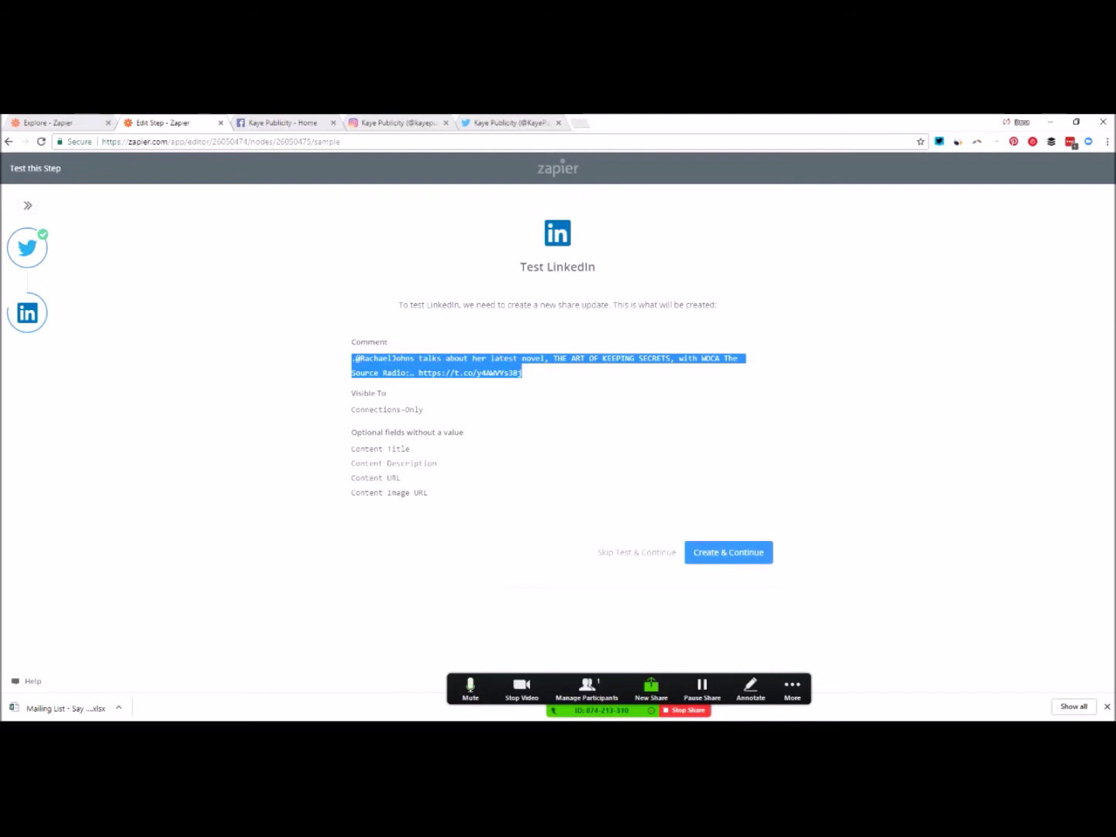
click(728, 551)
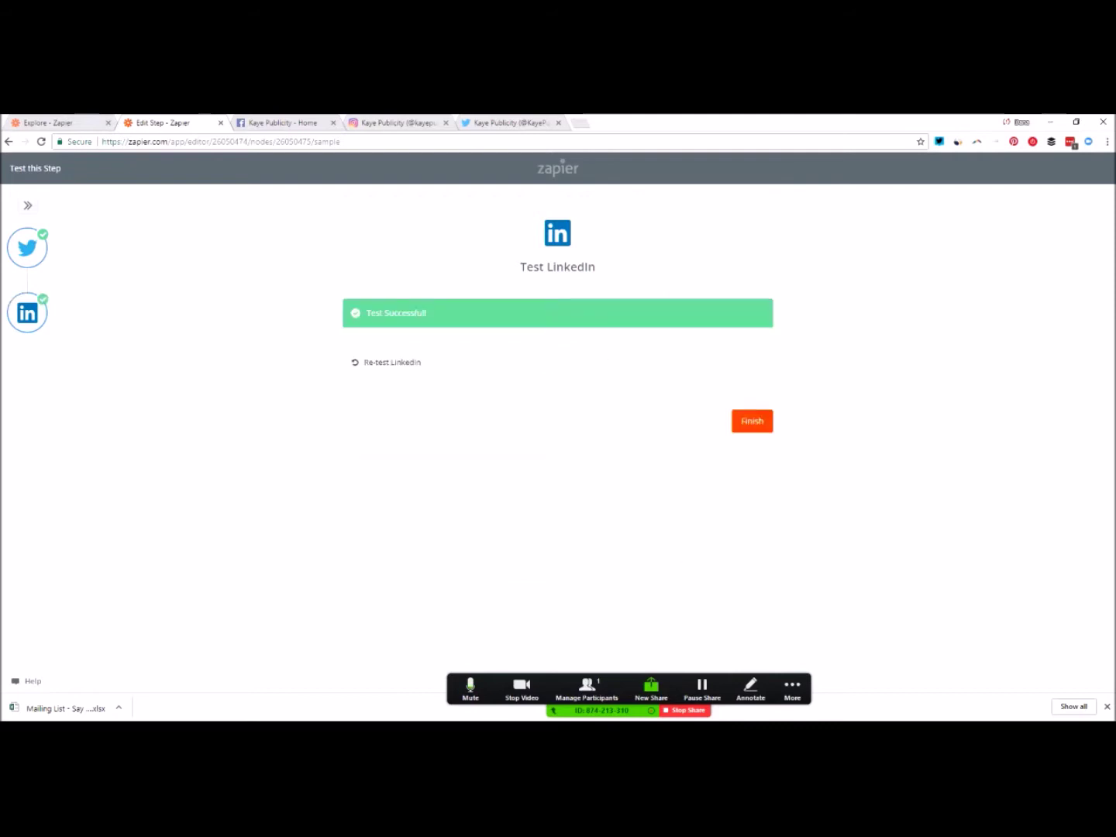
click(751, 421)
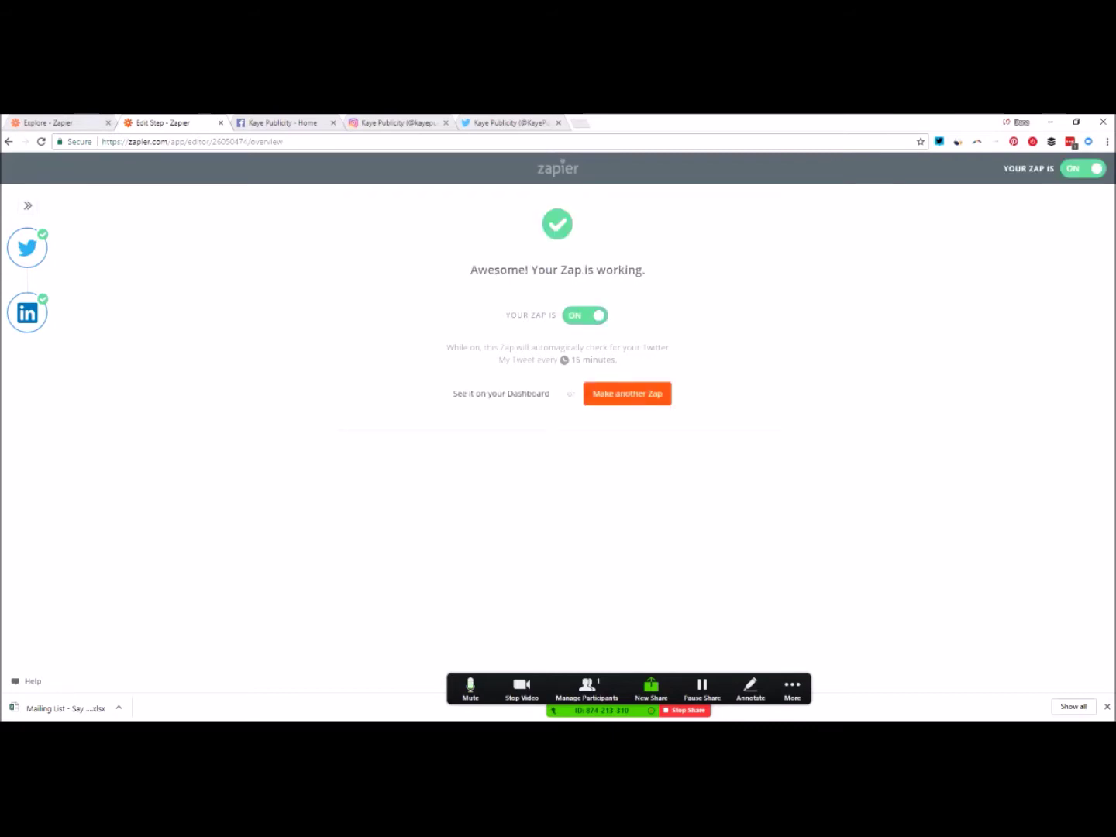
Step: Open linkedin.com in a new tab and check the profile's Articles & Activity section for the shared test tweet
key(ctrl+t)
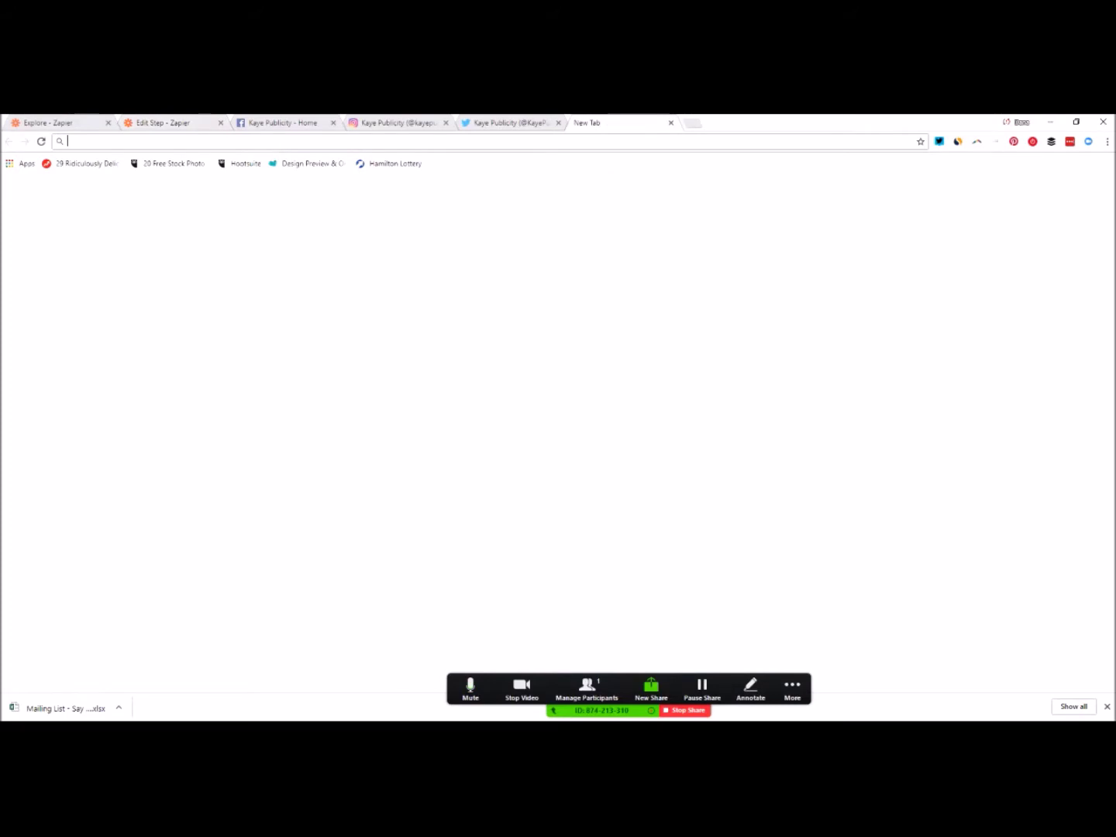
text(linkedin.com)
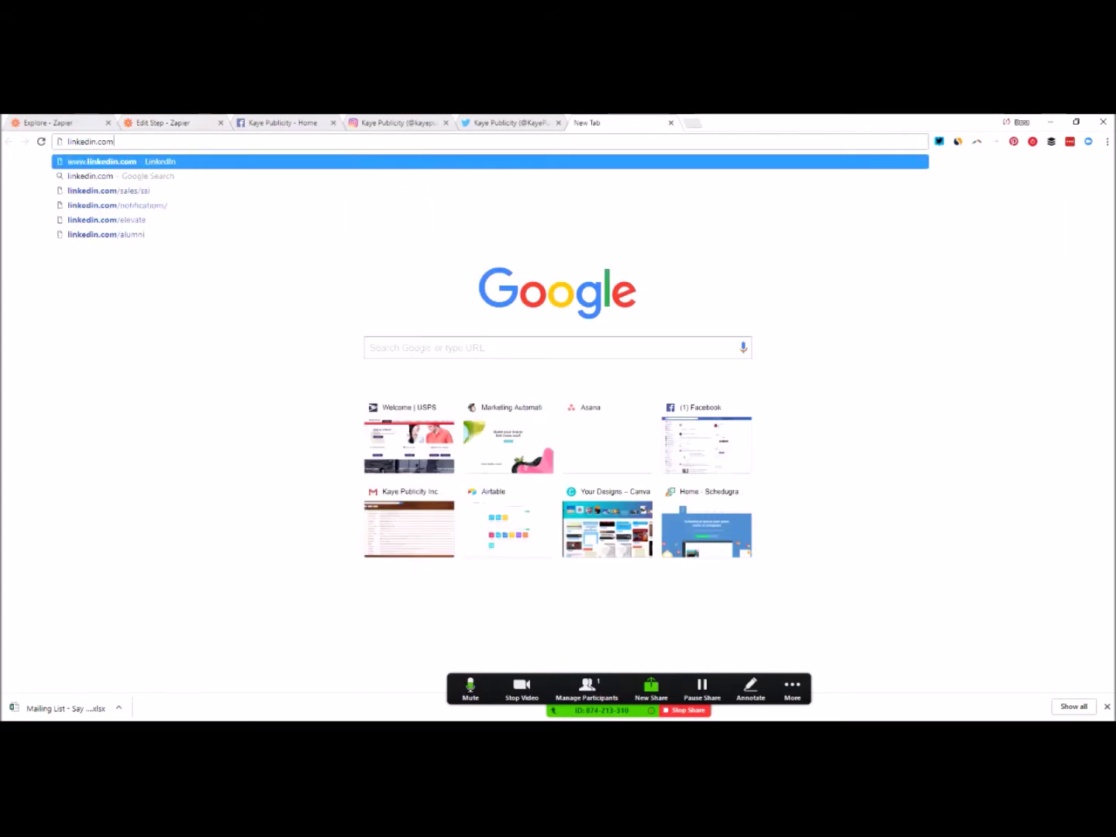
key(Return)
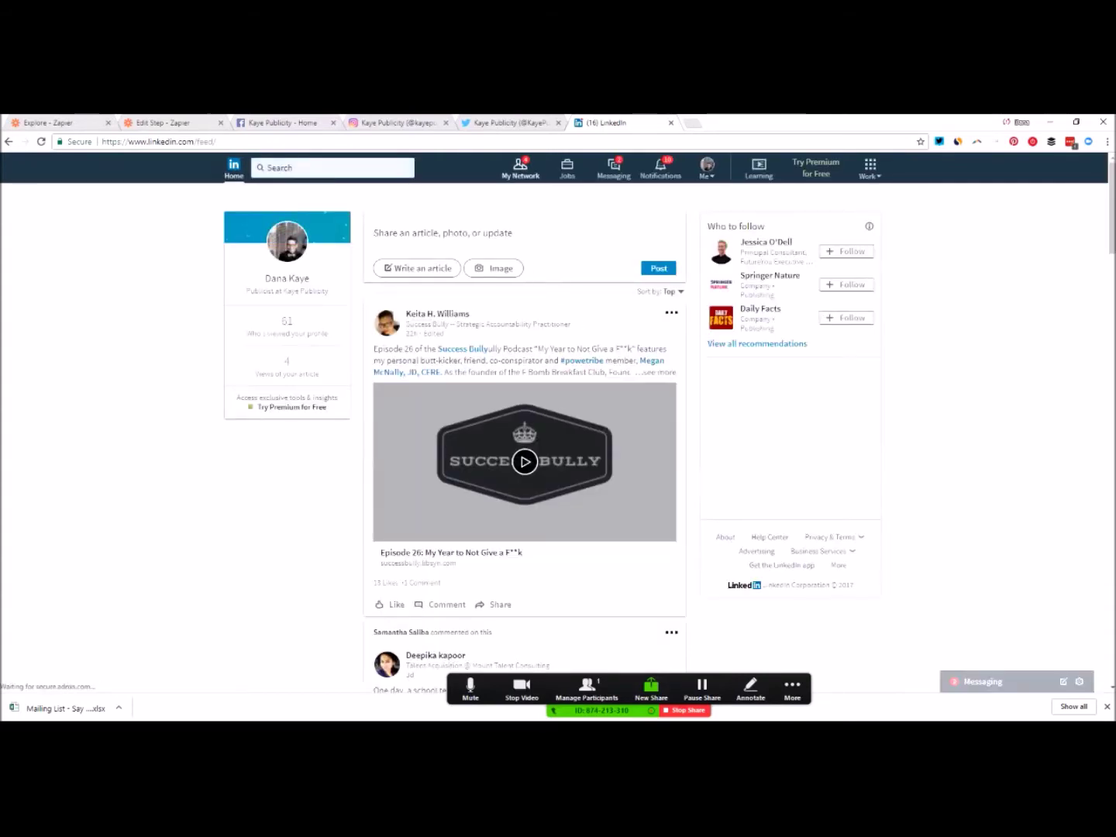
click(287, 277)
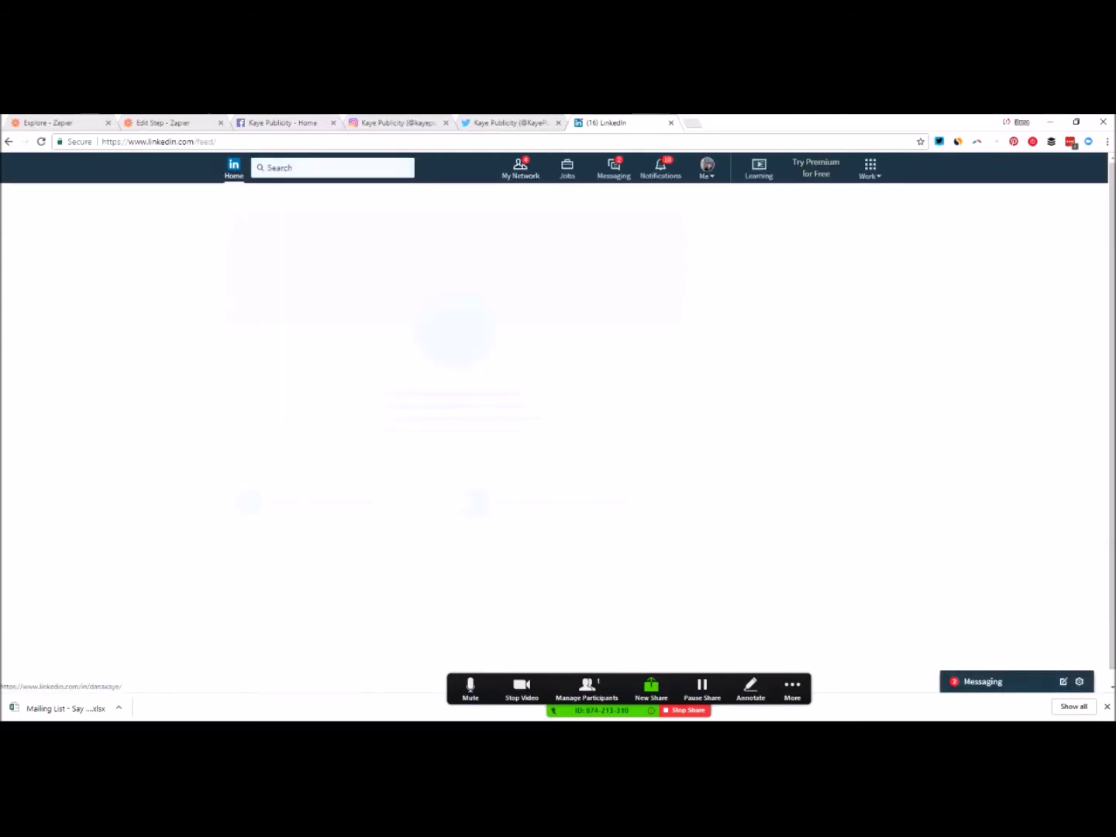
scroll(455, 434, down, 1)
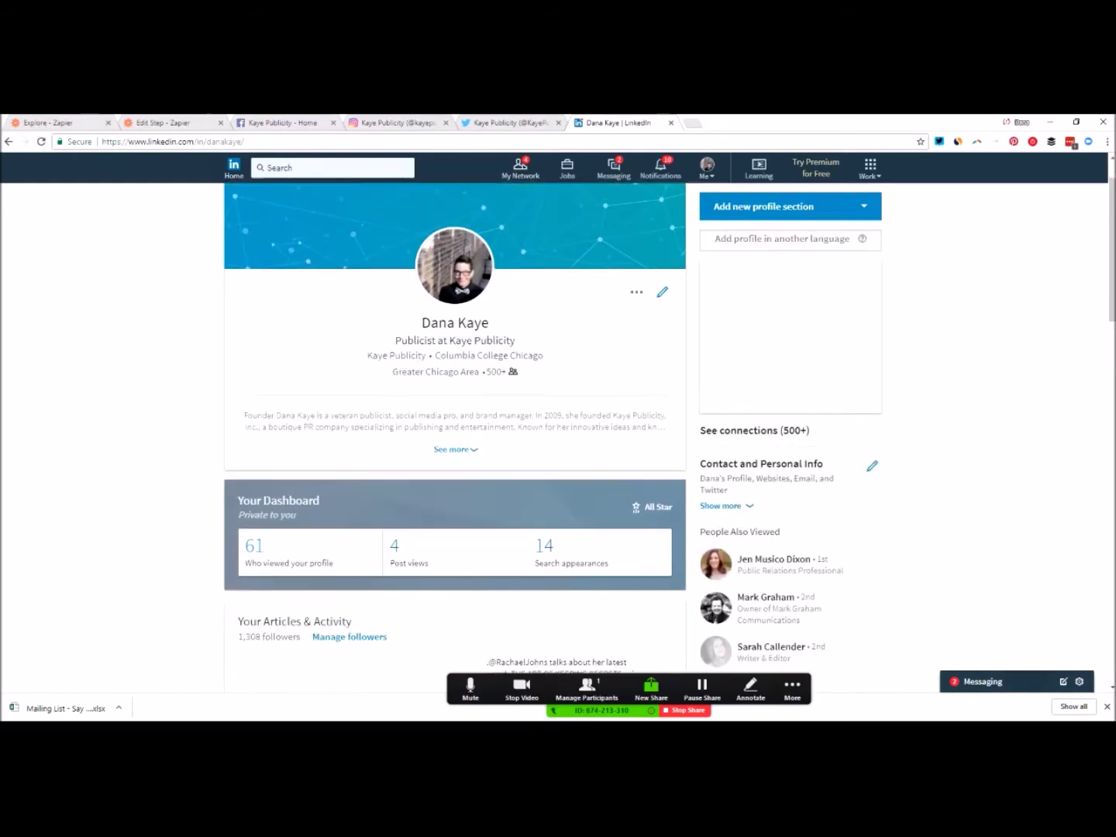
scroll(454, 434, down, 2)
scroll(455, 433, down, 2)
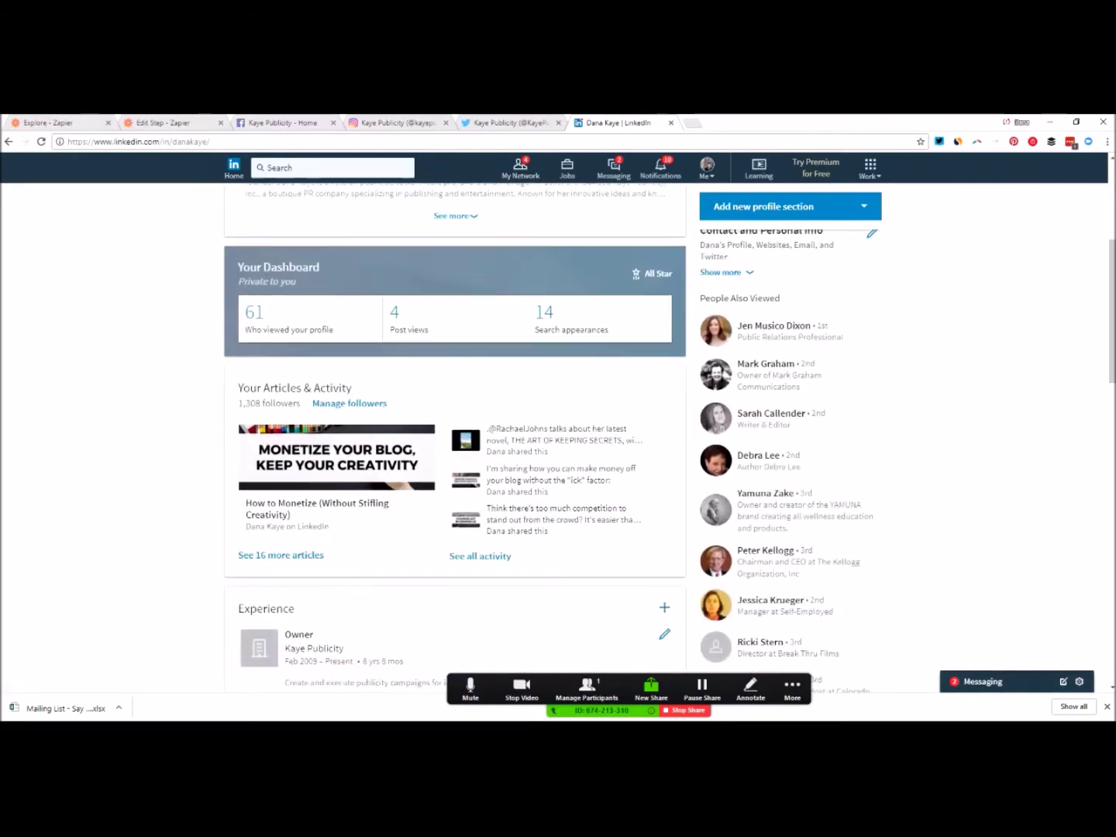
scroll(454, 434, down, 2)
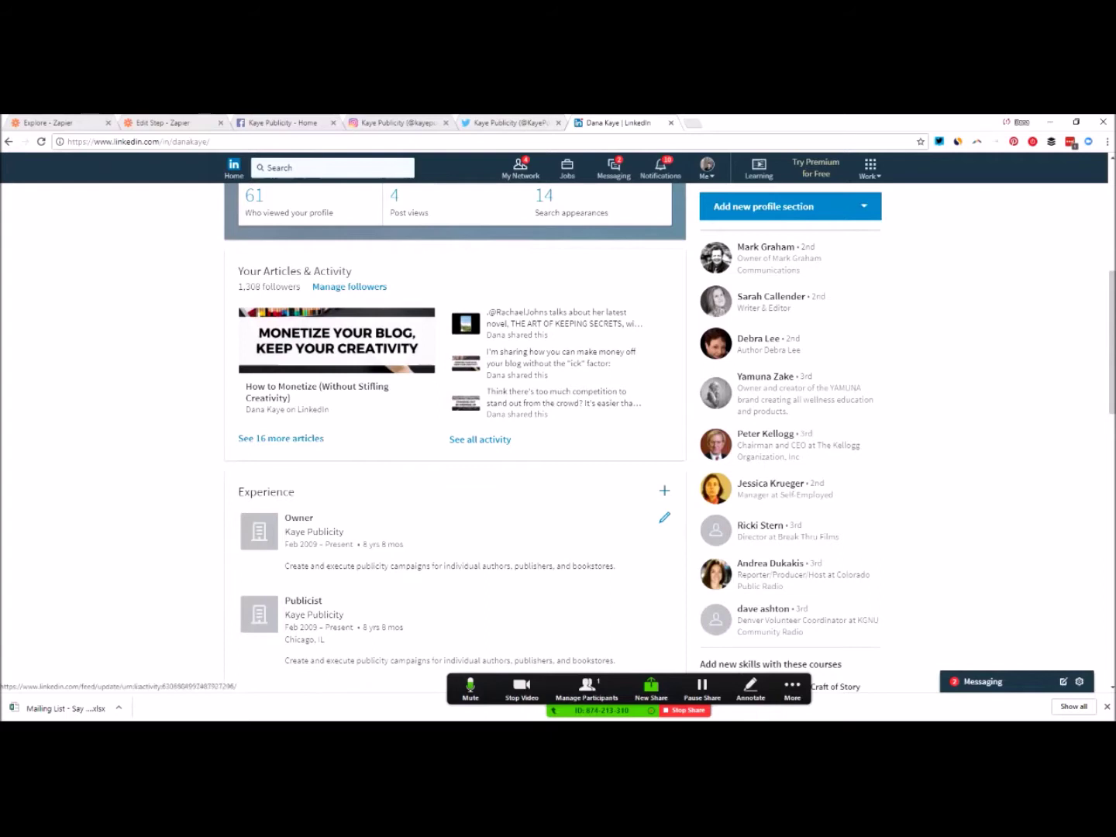
Step: Return to the finished Twitter-to-LinkedIn Zap, turn it off, and close its editor
click(512, 122)
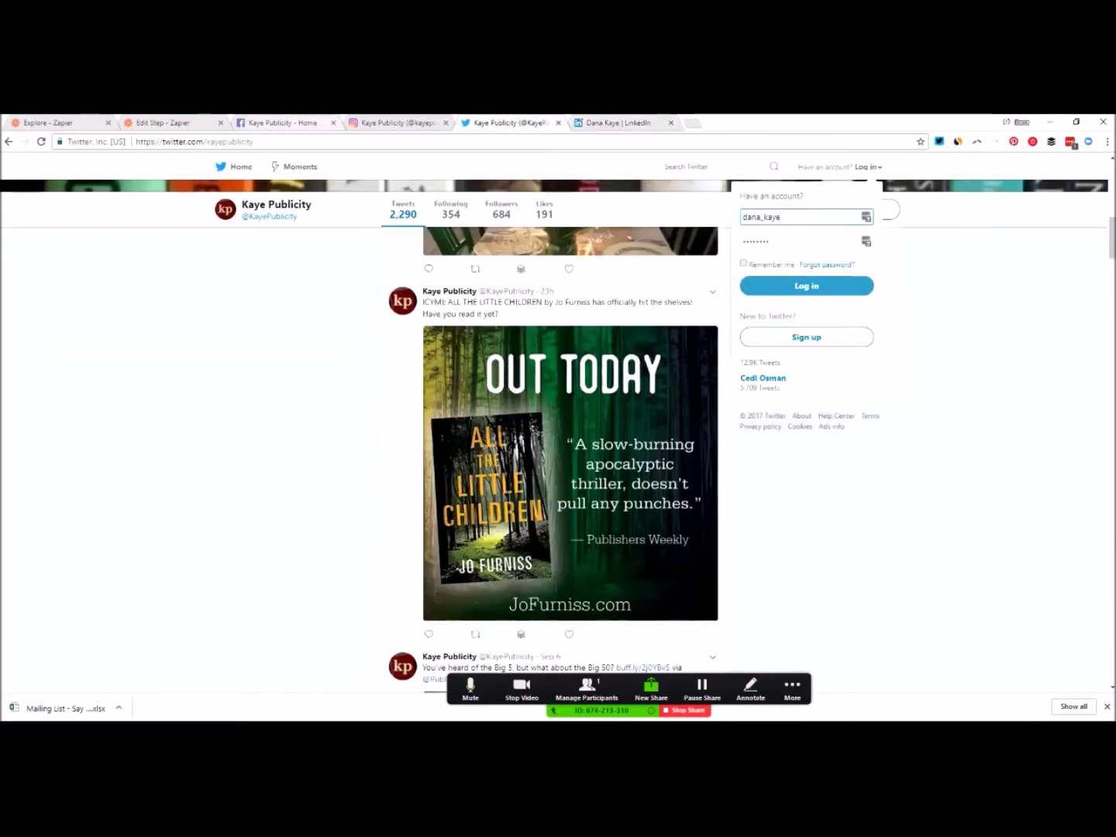
click(163, 123)
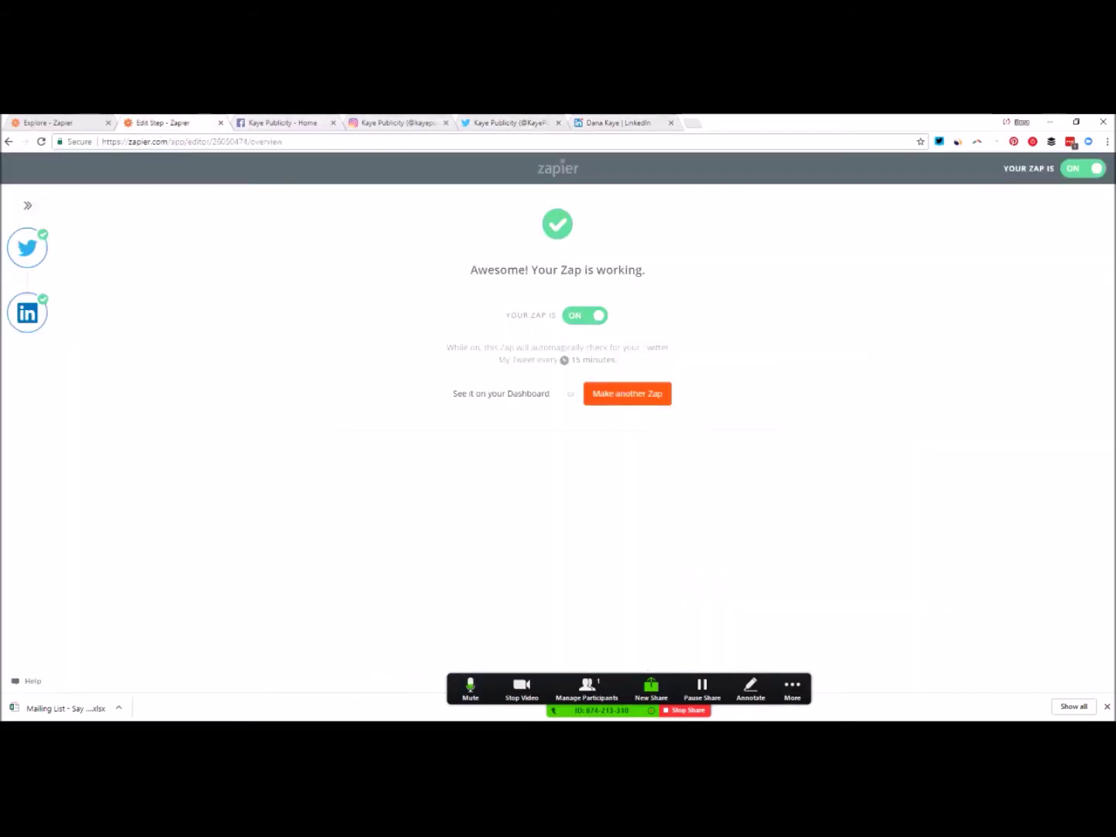
click(585, 315)
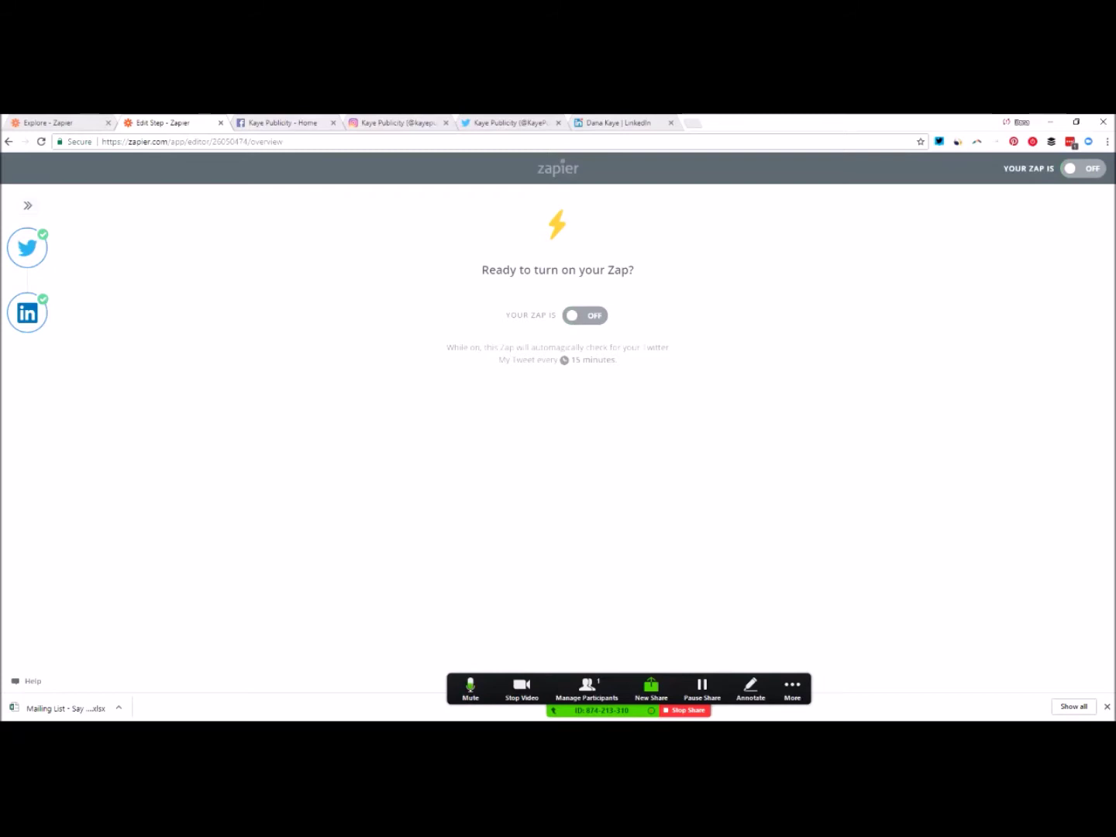
click(9, 142)
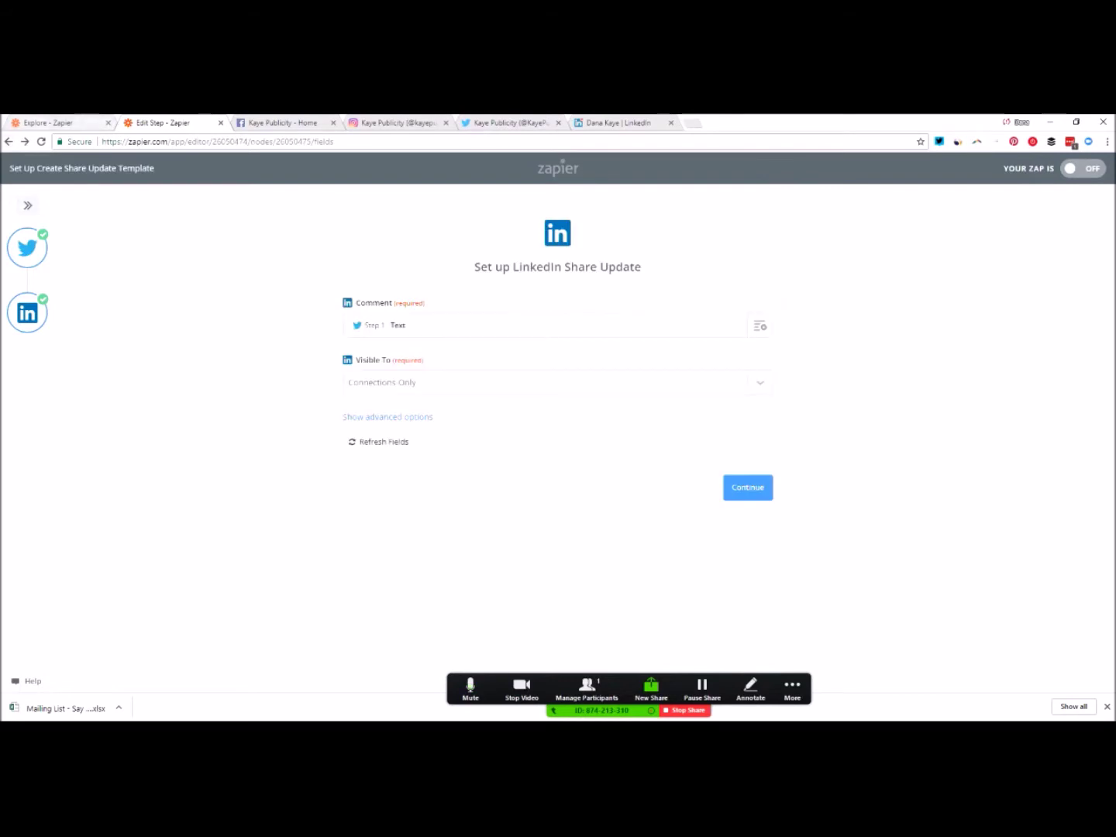
click(220, 123)
Step: Go back to Zapier's Explore page and start making a new Zap from scratch
click(47, 122)
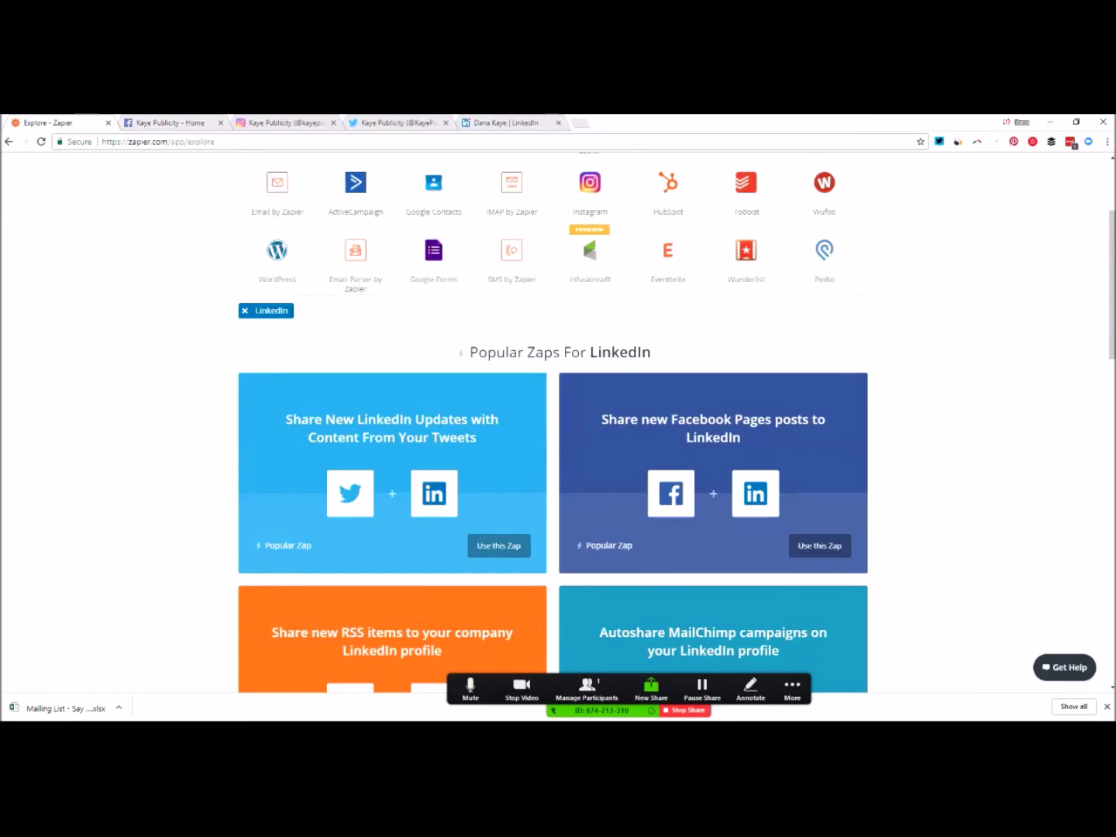
scroll(498, 550, down, 3)
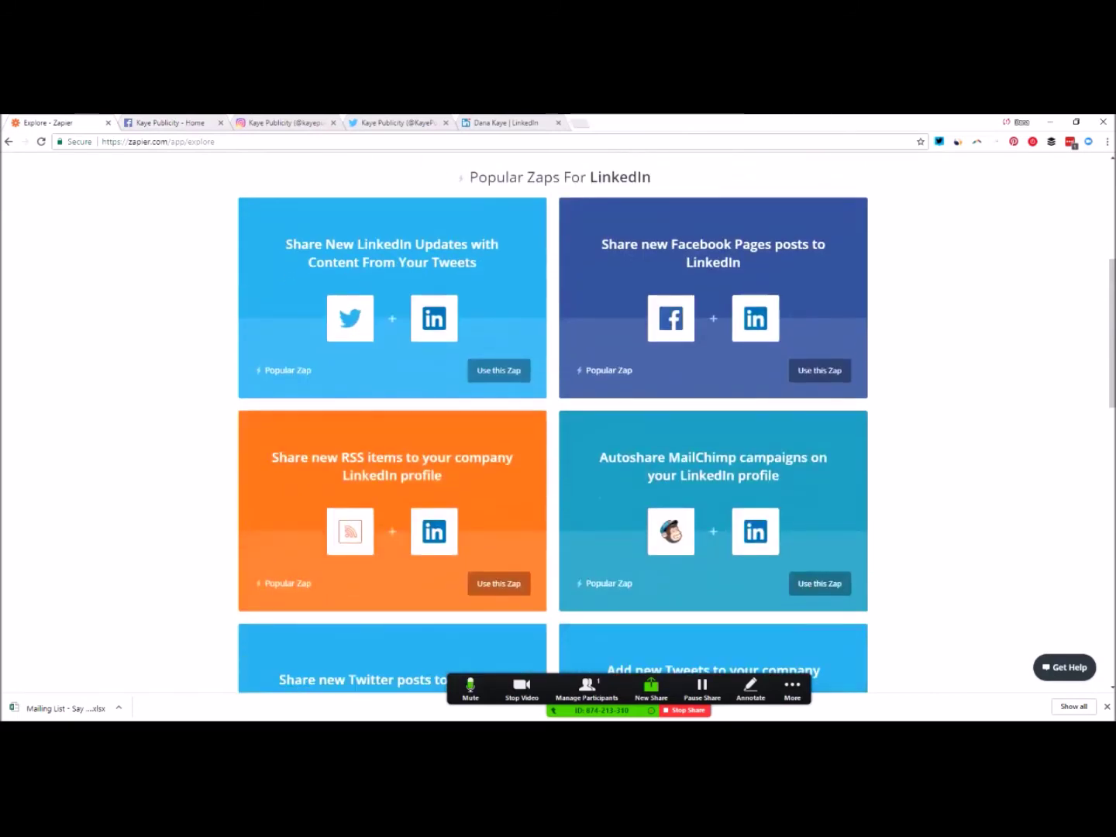
scroll(552, 418, up, 5)
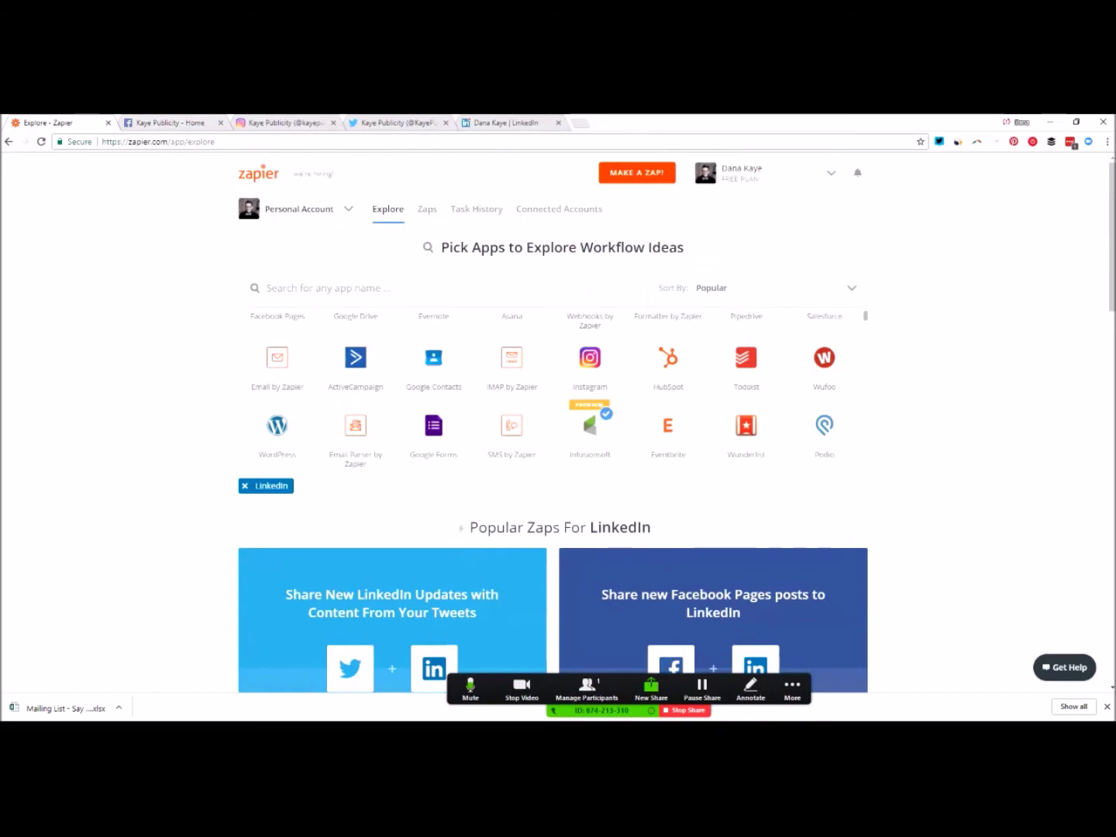
click(392, 605)
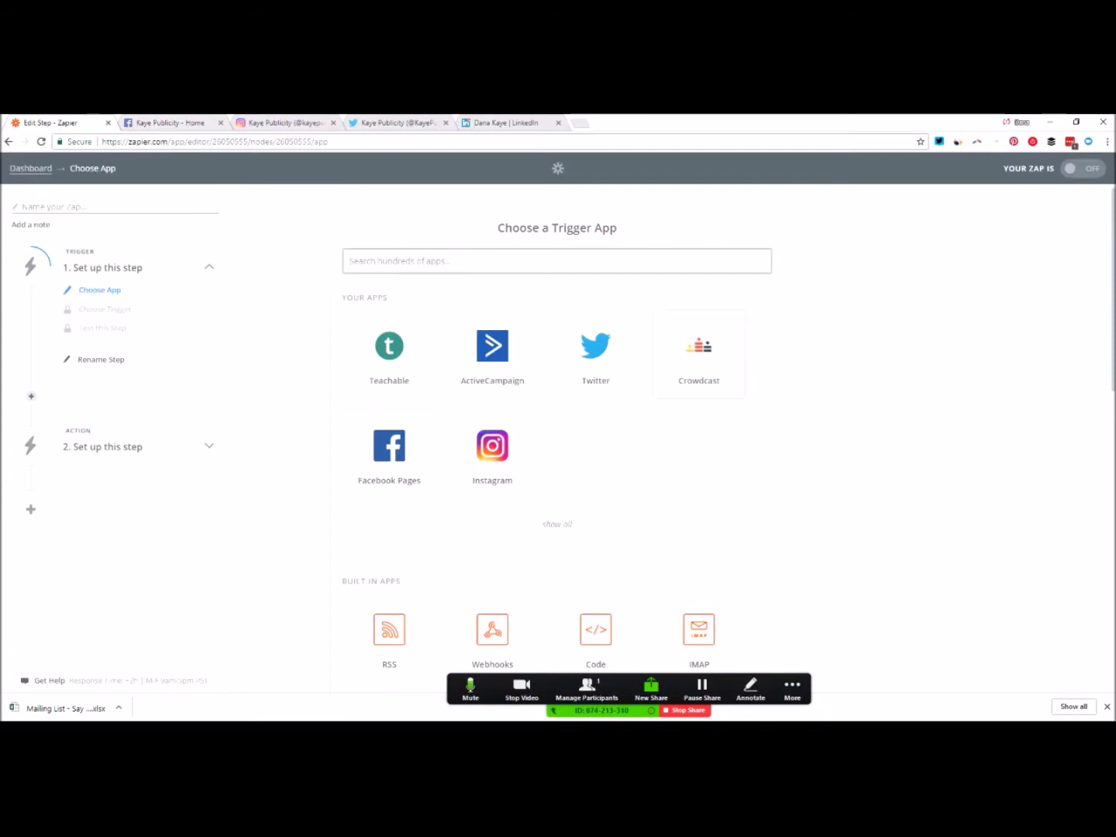
Step: Browse the trigger apps, choose Weather by Zapier, and set Today's Forecast as the trigger
scroll(699, 415, down, 4)
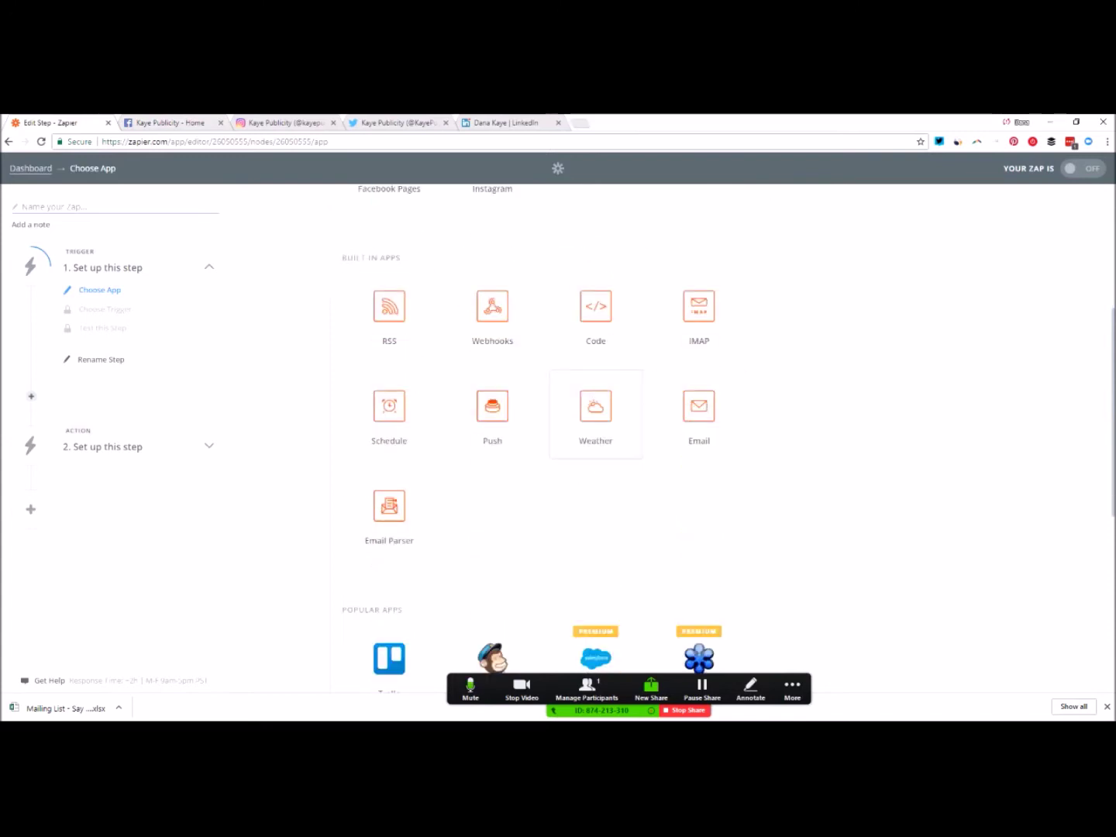
scroll(595, 205, down, 3)
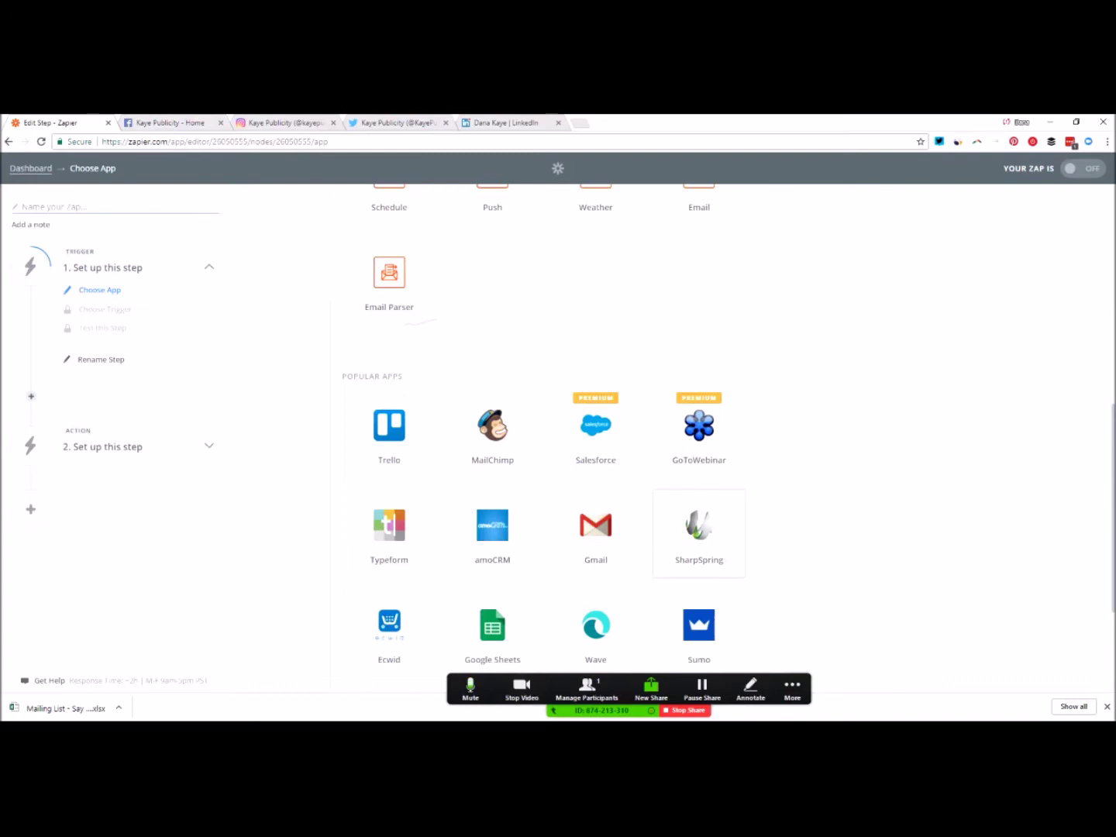
scroll(699, 533, up, 5)
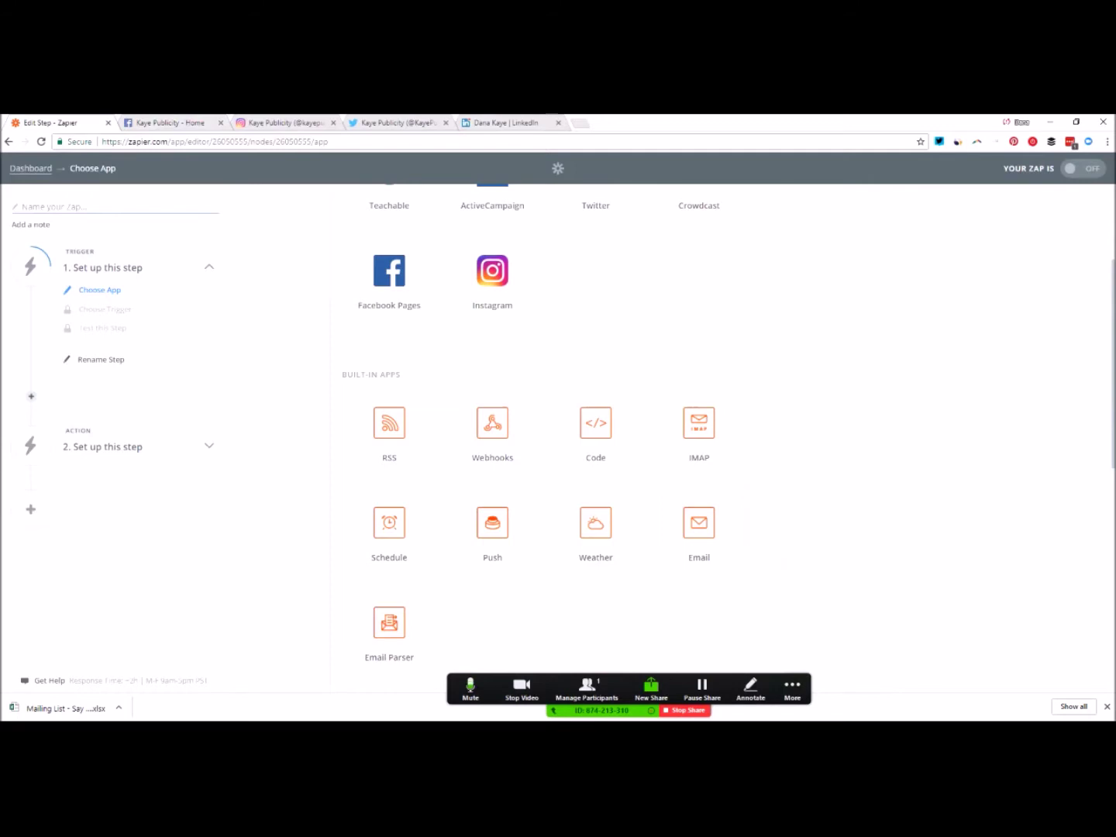
scroll(697, 592, up, 1)
scroll(697, 592, down, 1)
click(595, 527)
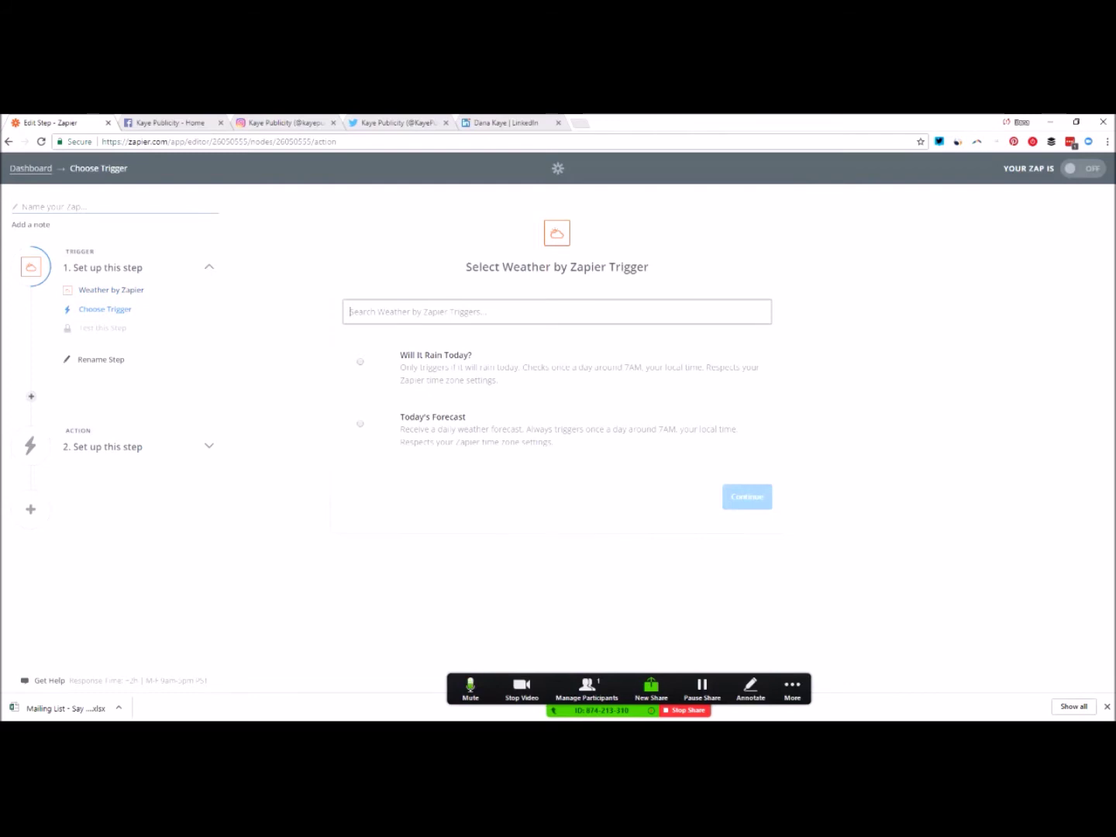
click(360, 423)
click(735, 497)
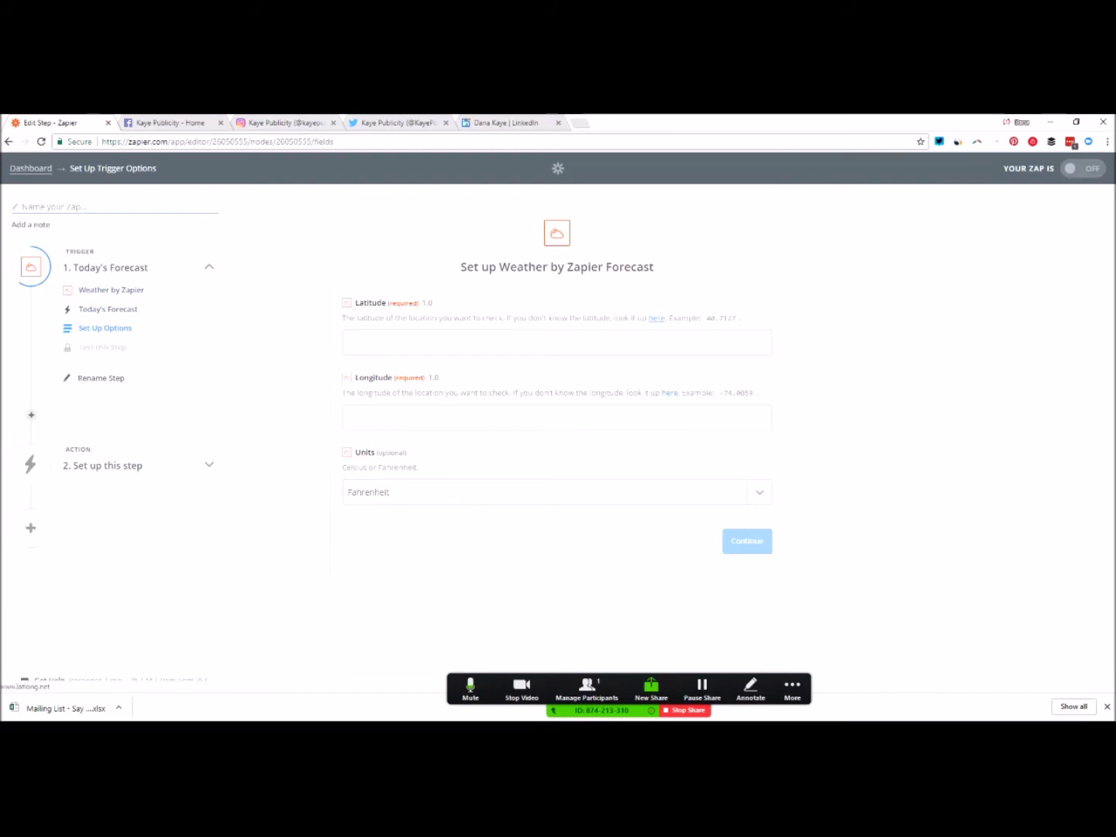
Step: Open the latitude lookup site linked from the forecast options and find the coordinates of Chicago, IL
click(656, 318)
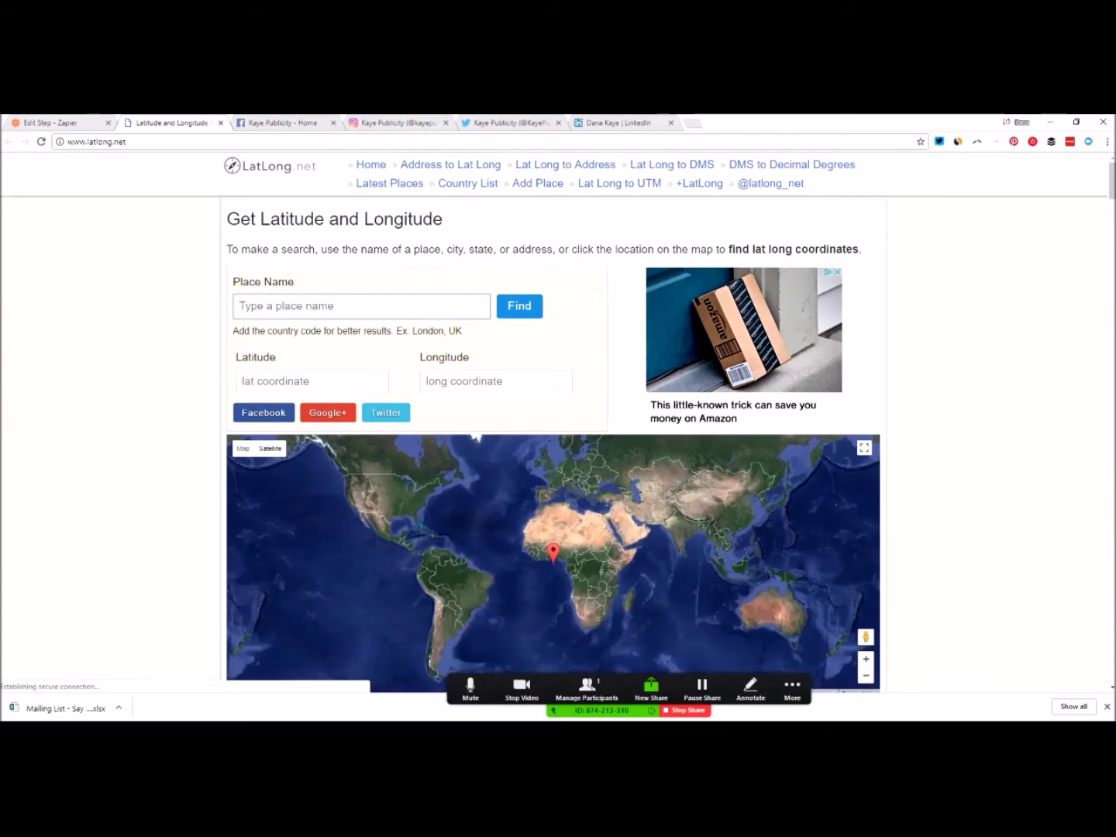
text(Chicago, IL)
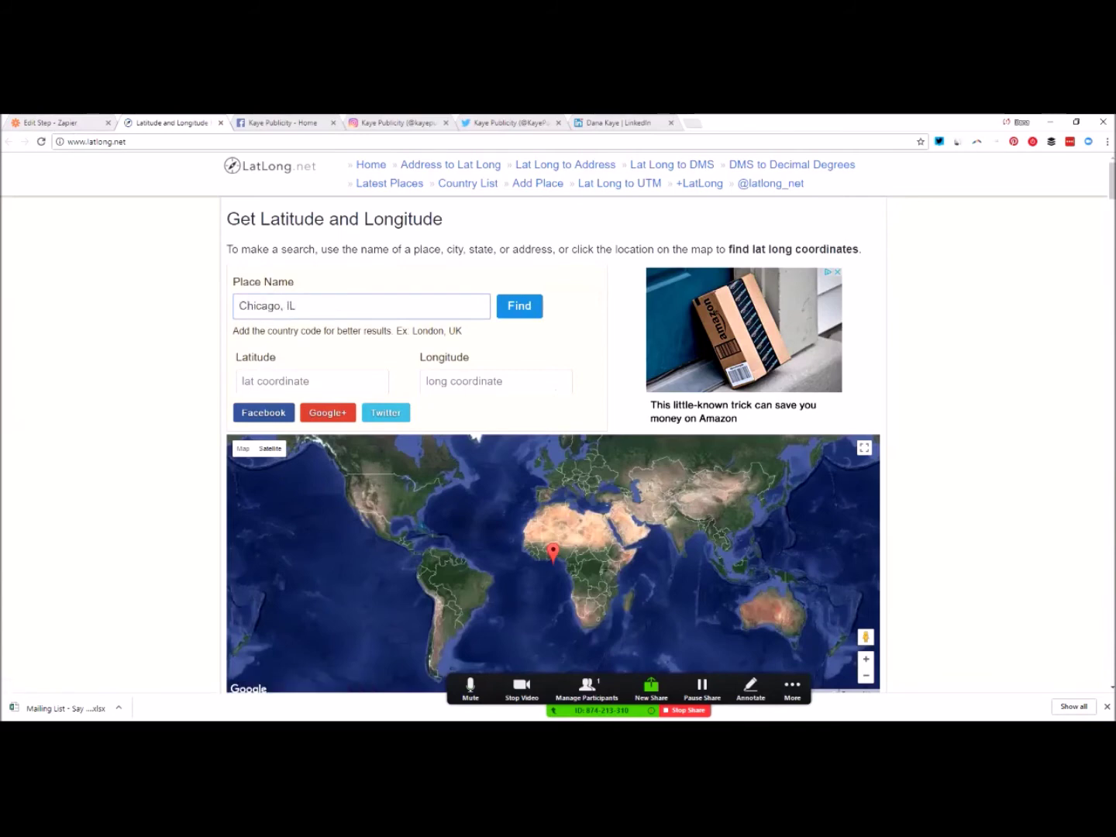
key(Return)
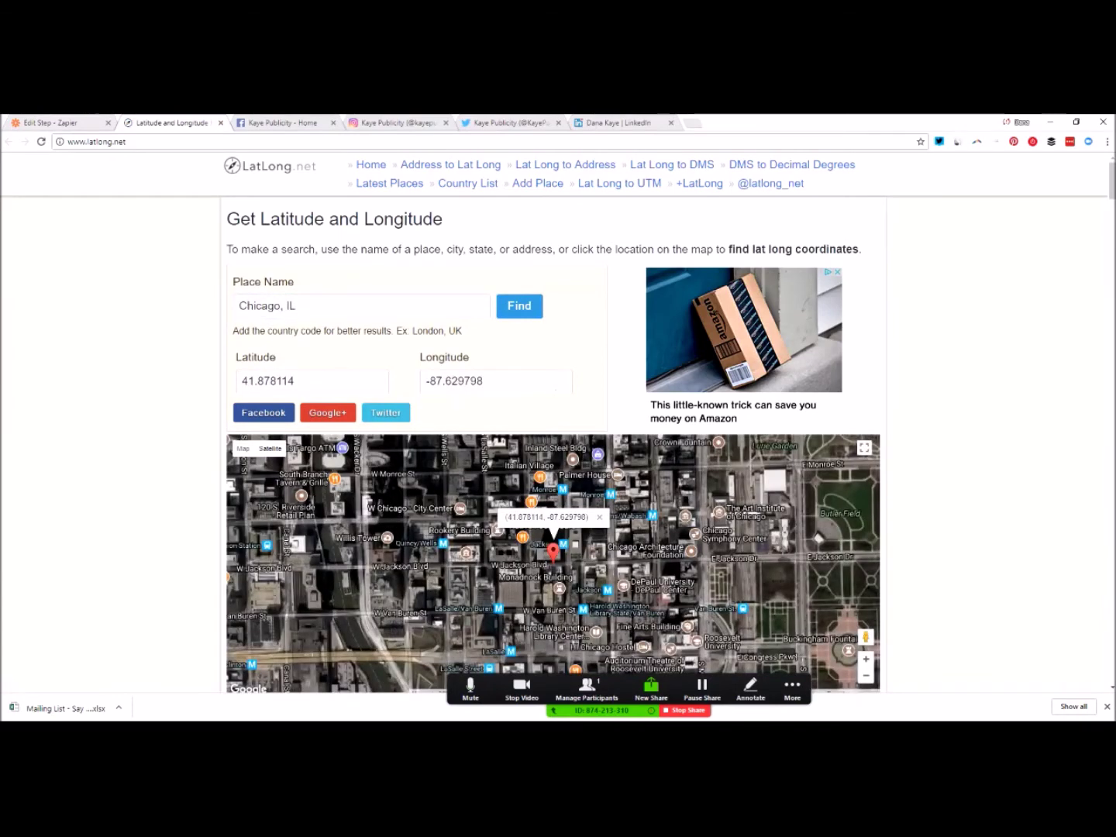
Step: Copy Chicago's latitude 41.878114 from LatLong.net into the Latitude option of the forecast trigger in Zapier
double_click(268, 381)
key(ctrl+c)
click(51, 122)
click(556, 342)
key(ctrl+v)
Step: Copy Chicago's longitude -87.629798 from LatLong.net into the Longitude option of the forecast trigger in Zapier
click(166, 123)
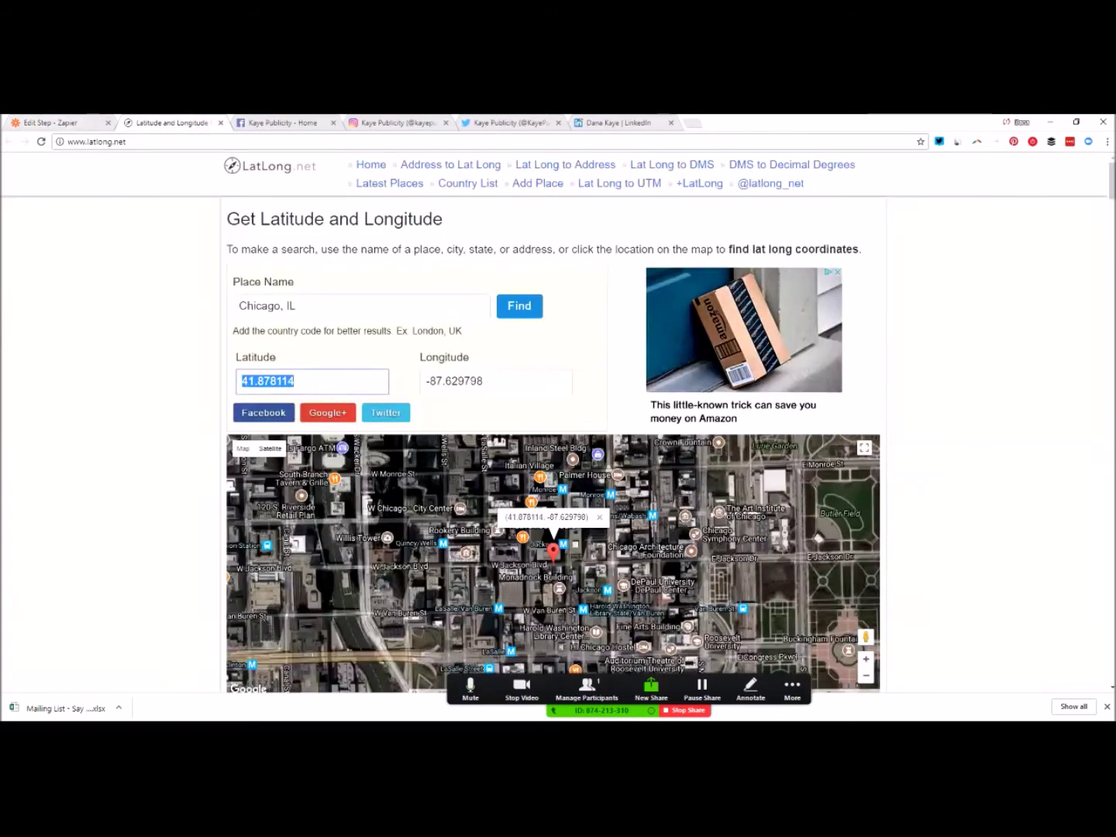
double_click(454, 382)
key(ctrl+c)
click(50, 123)
click(556, 416)
key(ctrl+v)
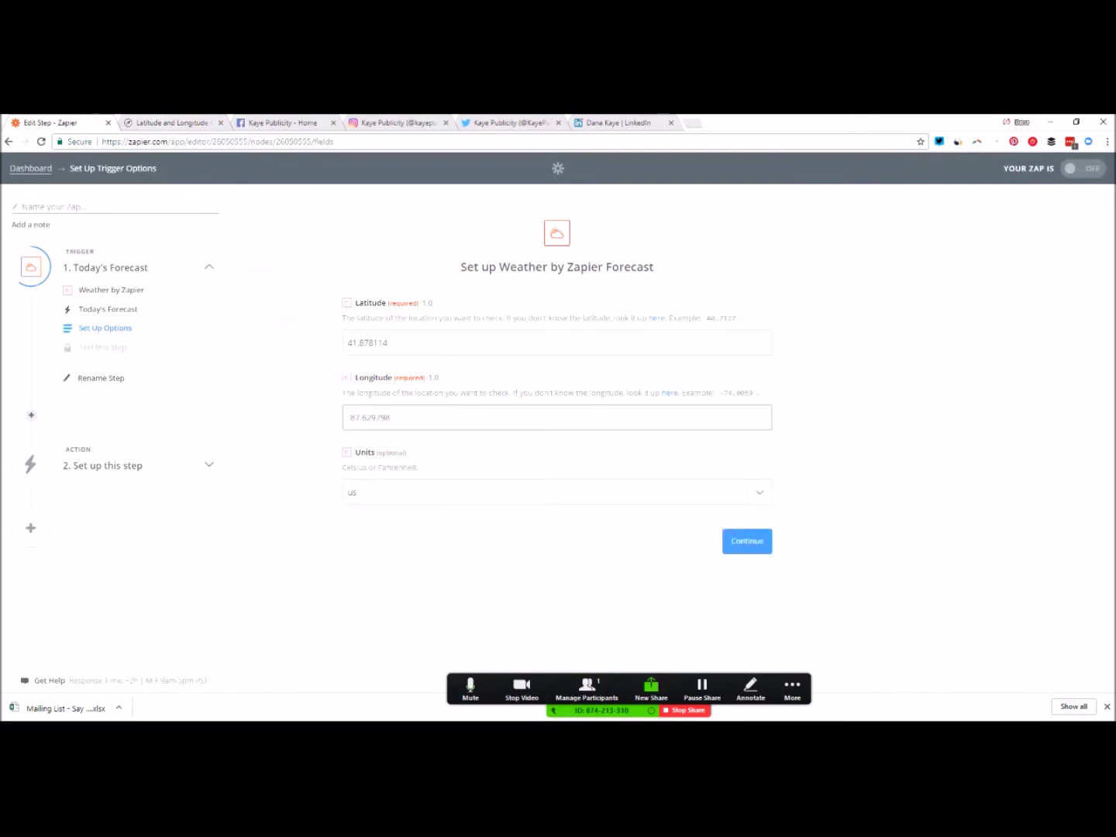
Step: Accept the forecast options with US units, test the trigger by fetching a forecast, and continue to the action
click(746, 541)
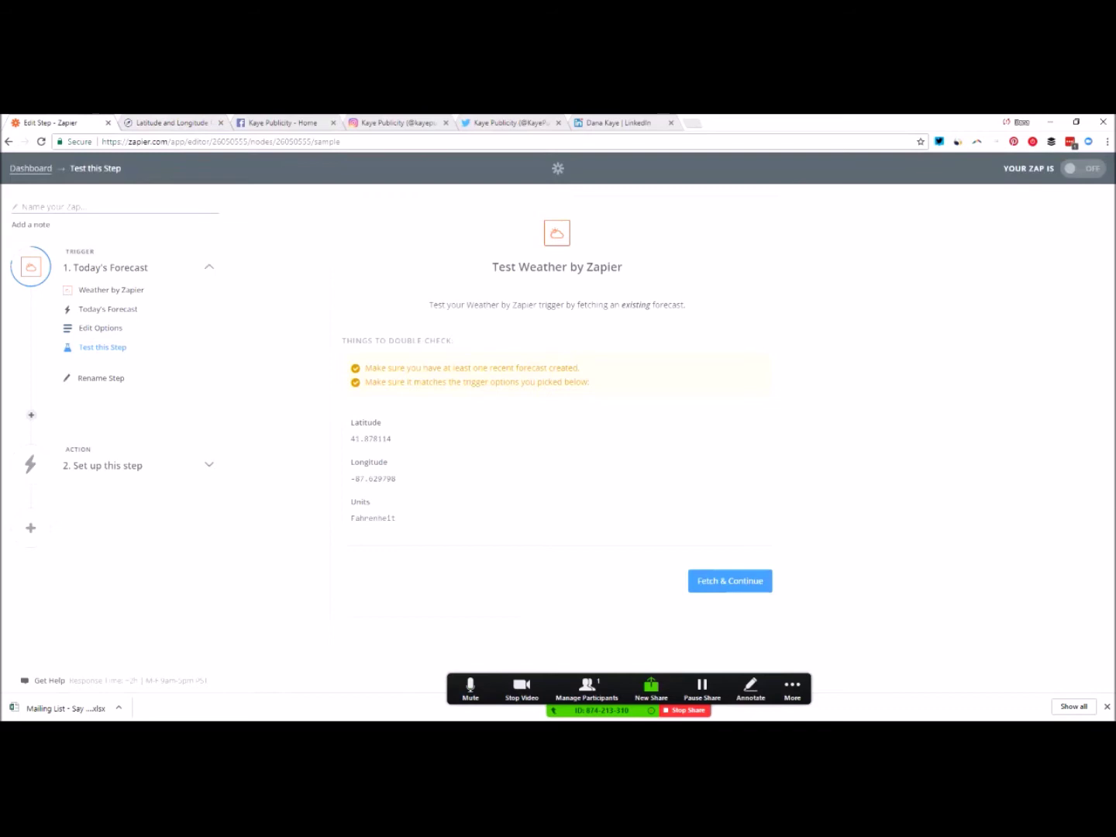
click(729, 581)
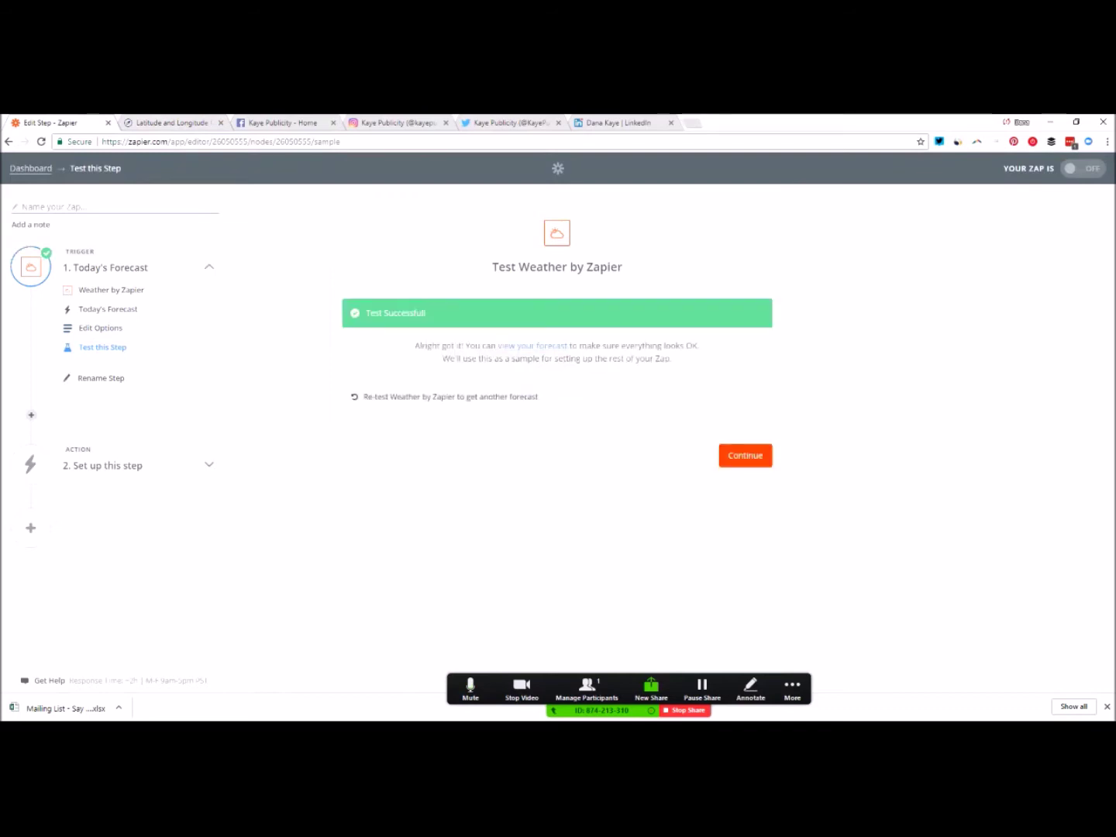
click(745, 456)
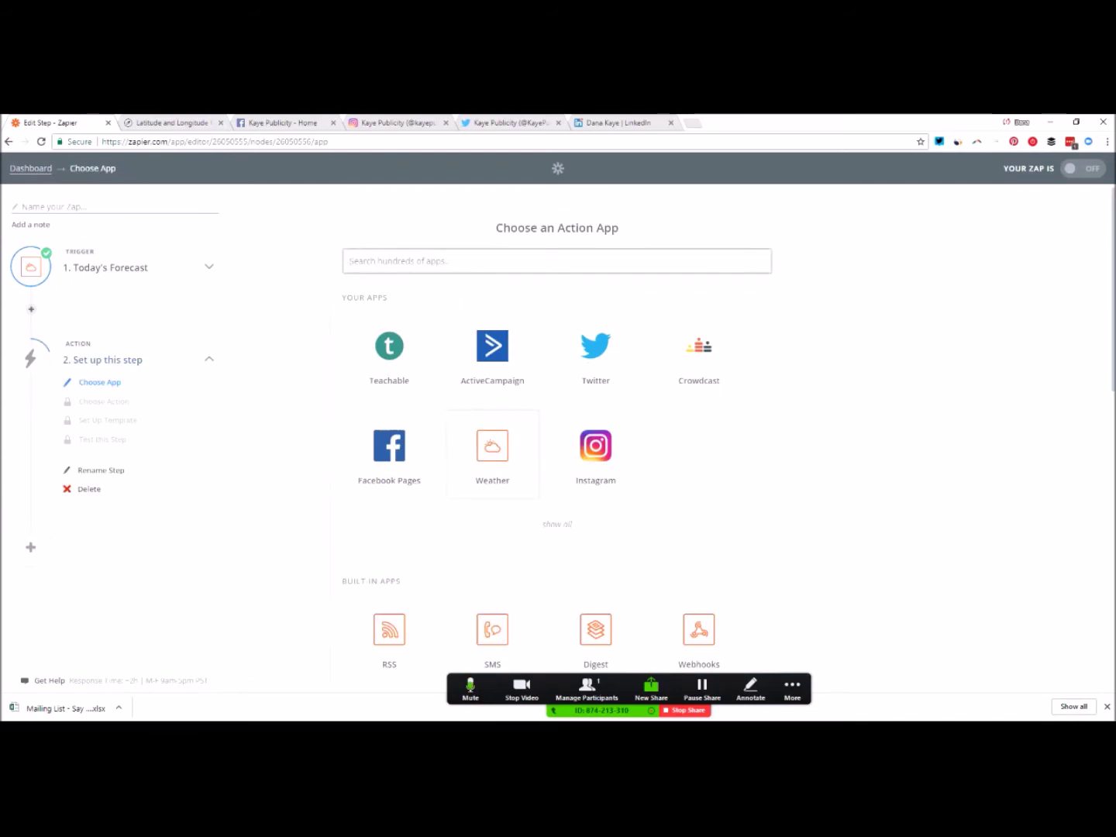
Step: Choose Gmail as the action app and save Send Email as its action
scroll(557, 434, down, 5)
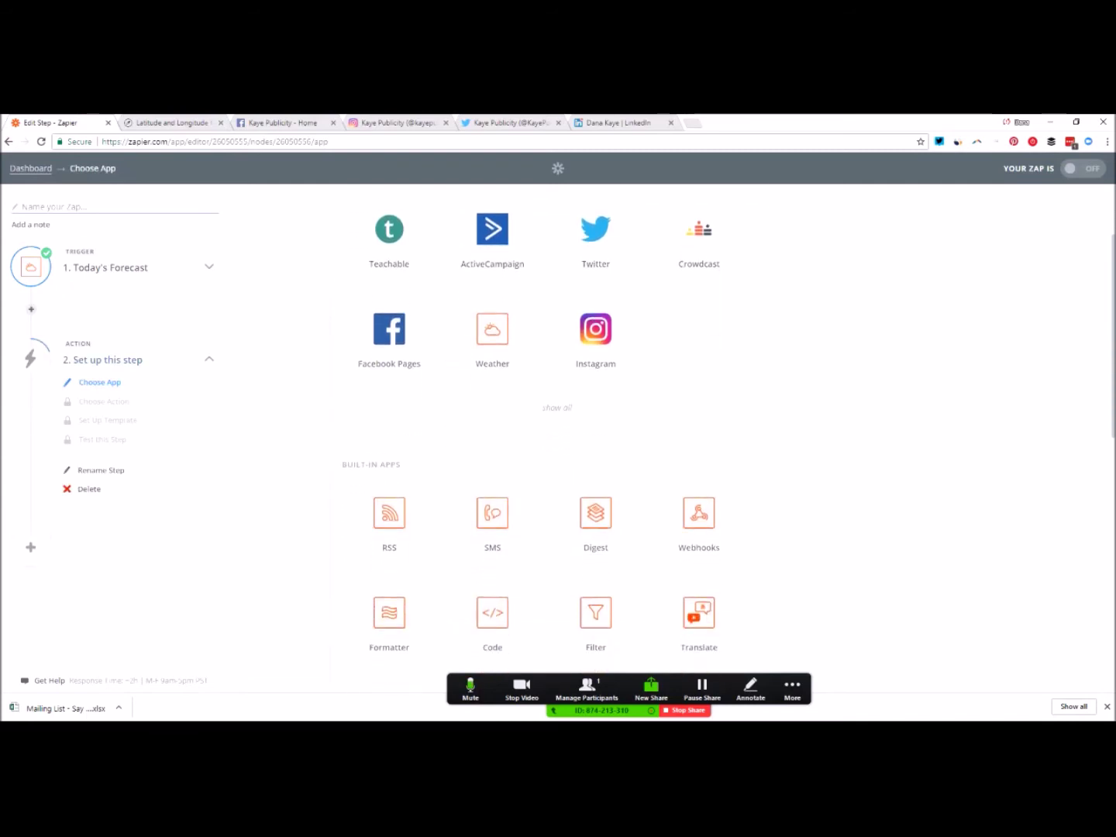
scroll(492, 447, down, 4)
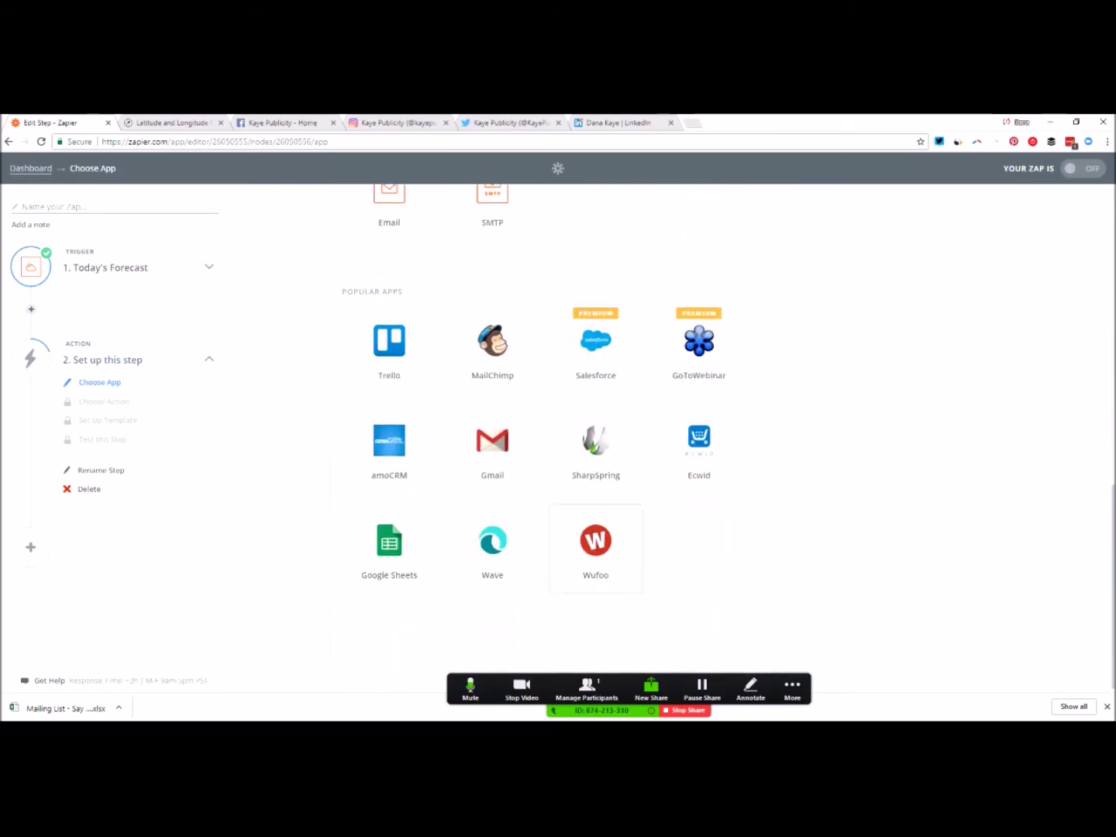
click(492, 441)
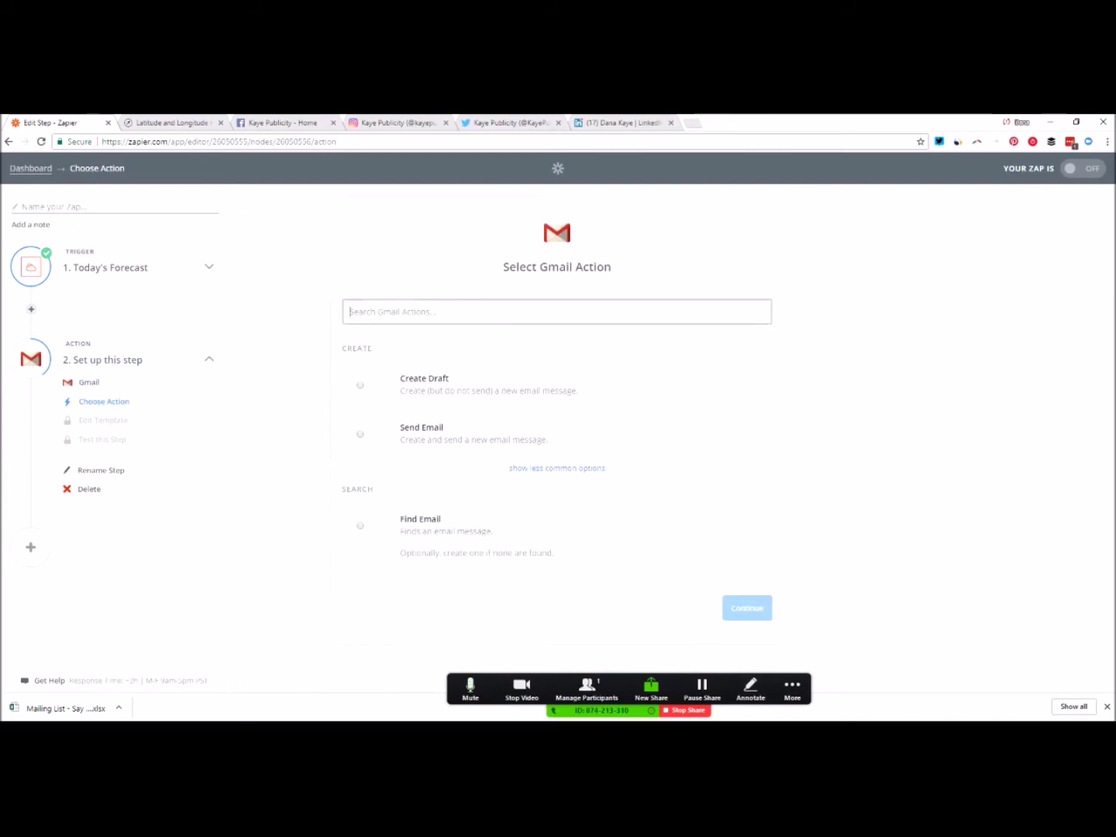
click(361, 434)
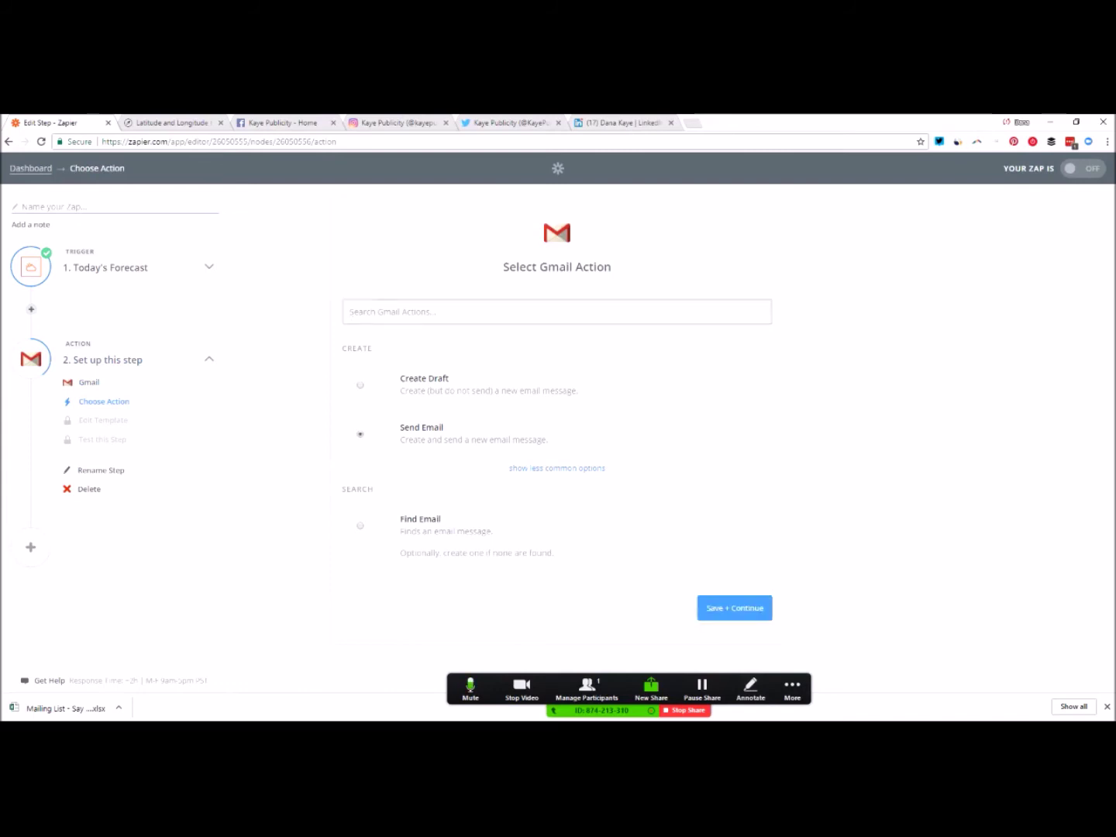
click(734, 607)
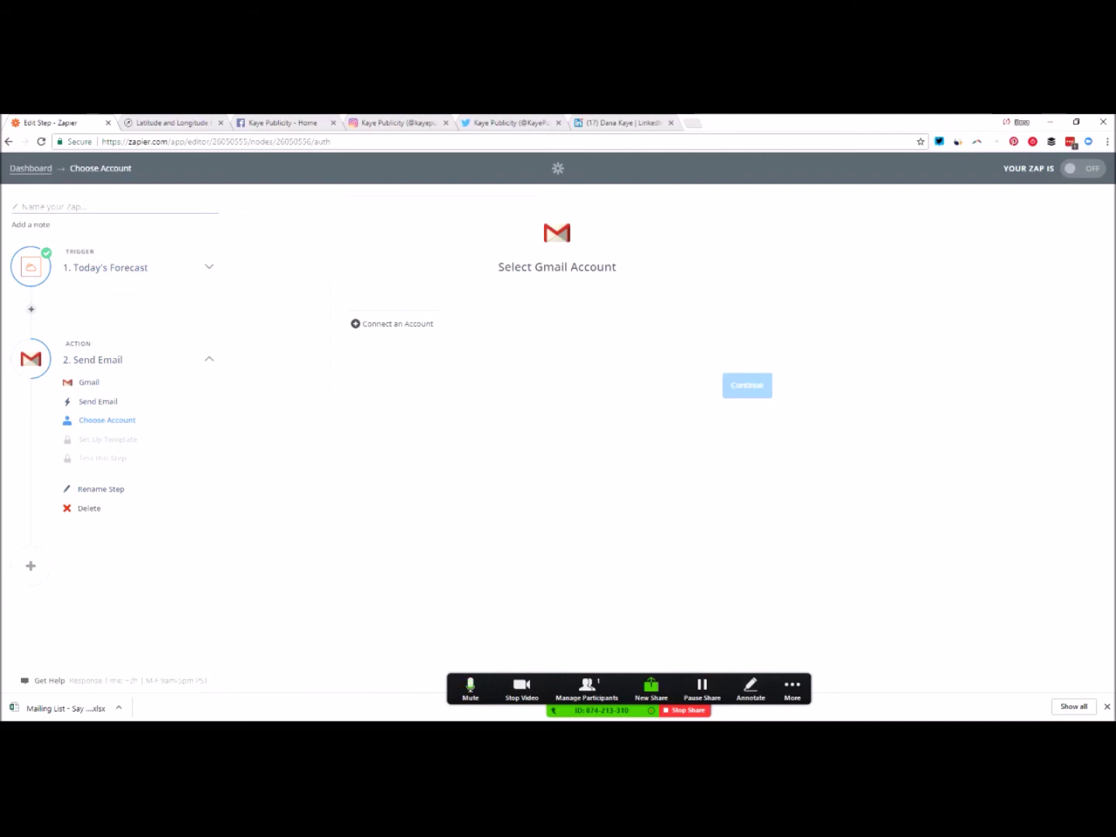
Step: Leave the weather-to-Gmail Zap for the dashboard and start making another new Zap
click(31, 168)
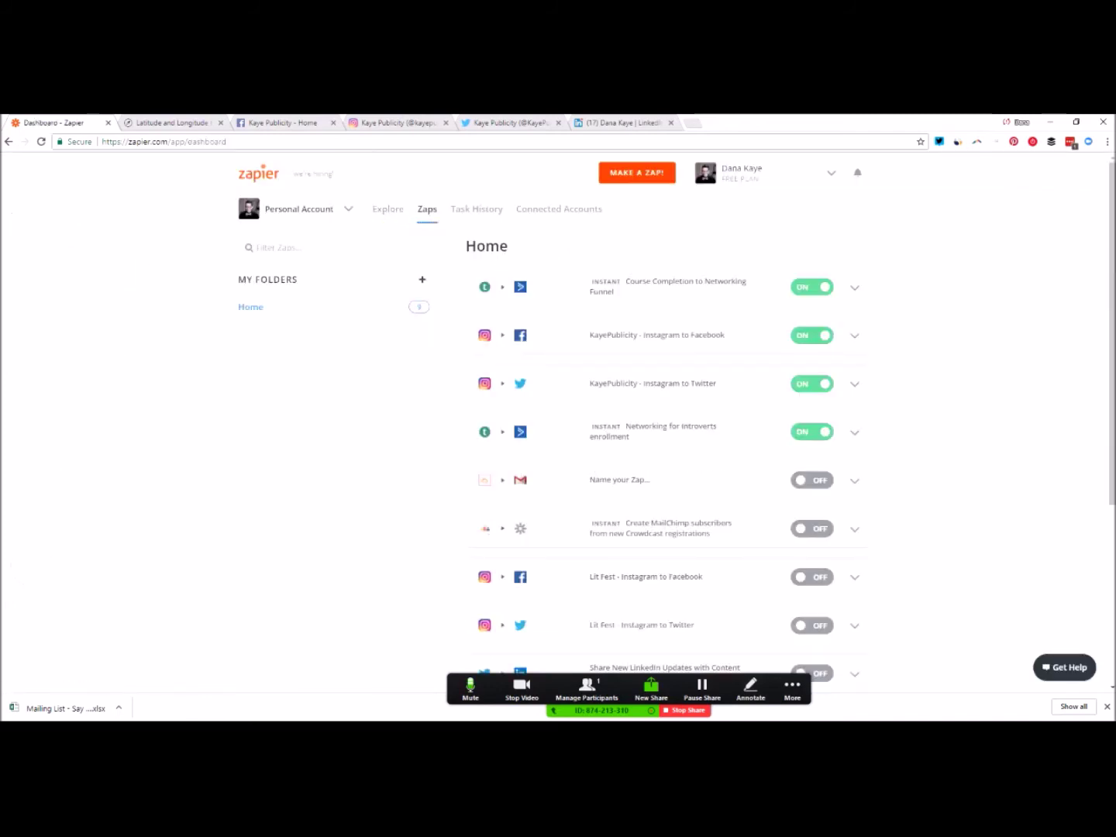
click(636, 172)
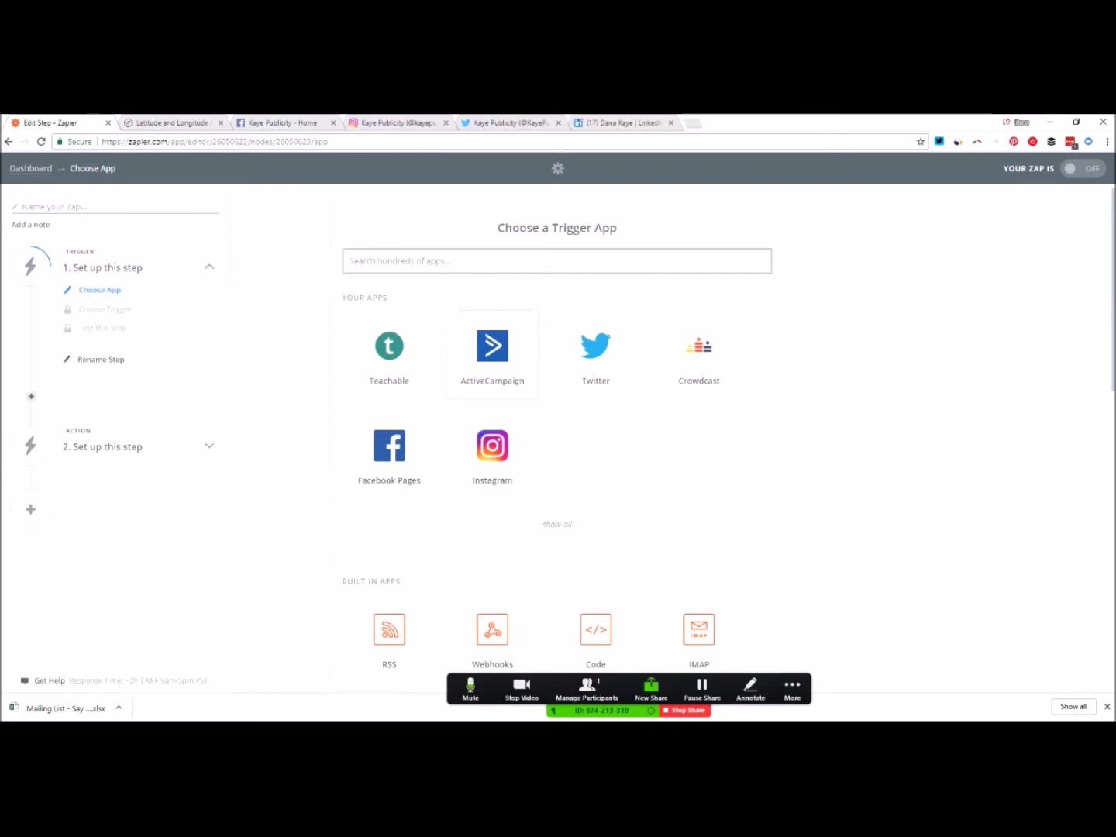
Step: Look through the available trigger apps, from the user's own apps to the built-in and popular ones
scroll(492, 372, down, 1)
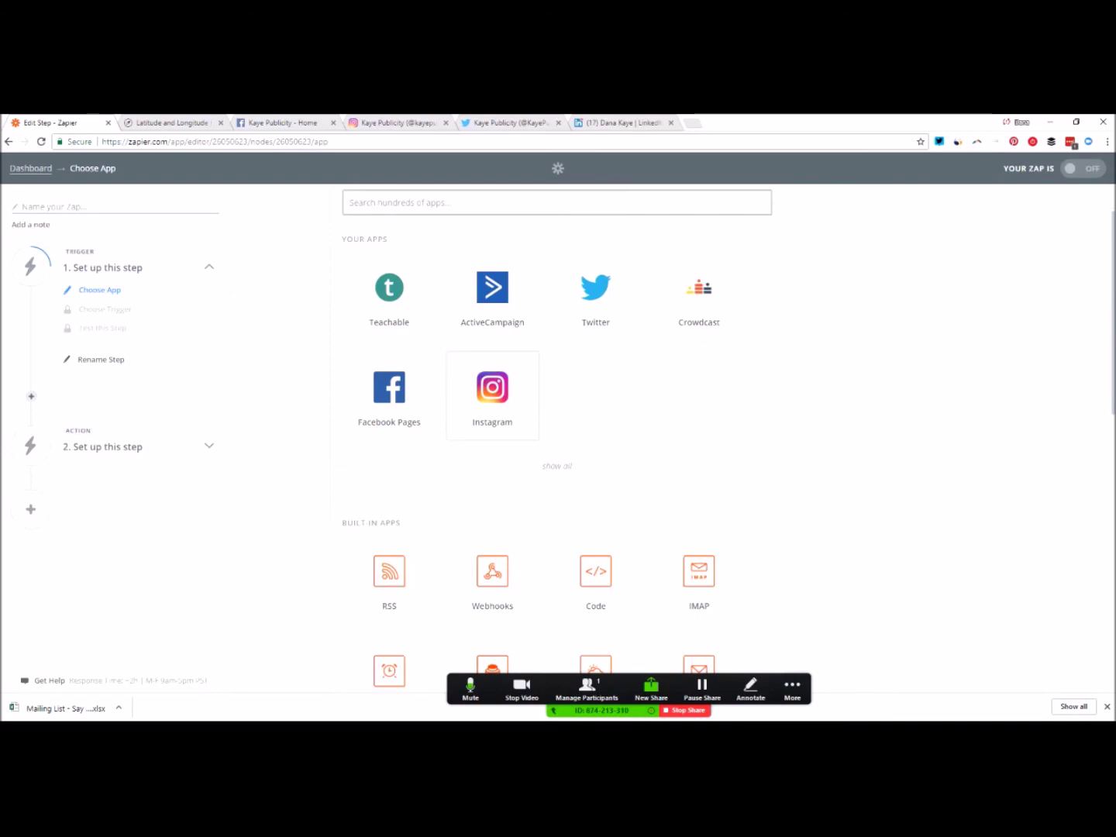
scroll(492, 396, down, 2)
scroll(492, 395, up, 2)
scroll(492, 395, down, 2)
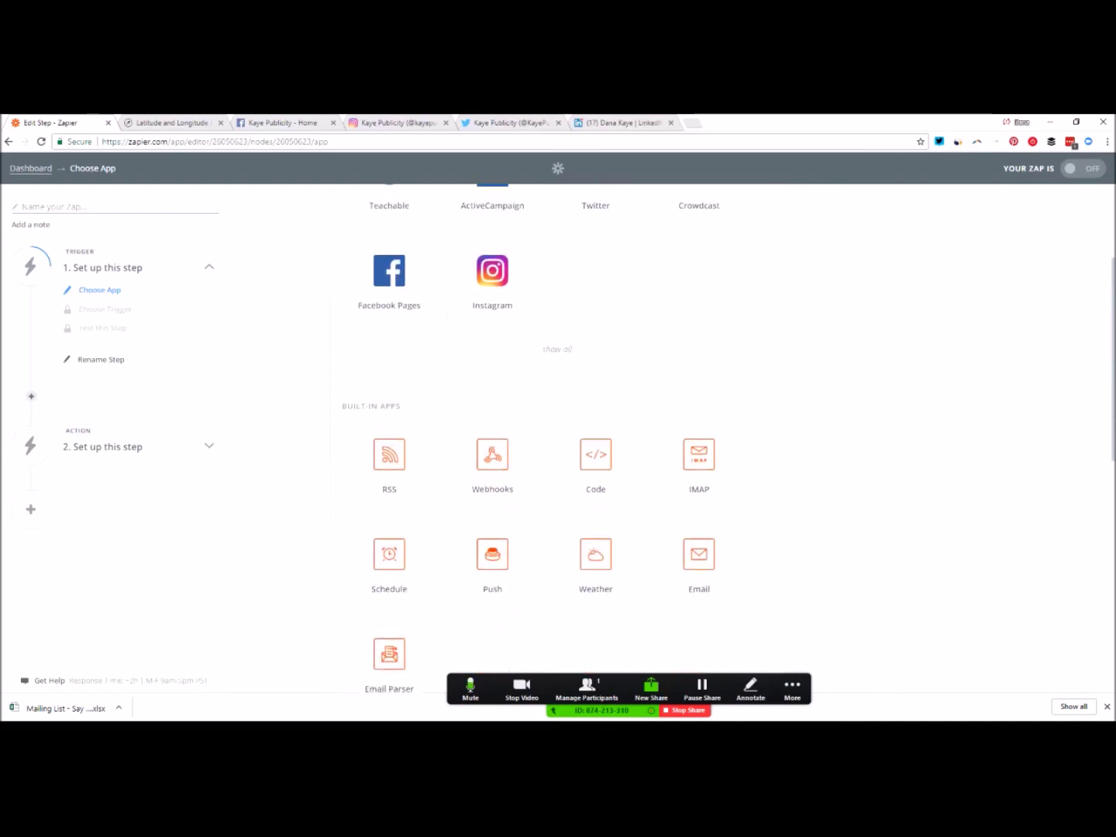
scroll(492, 442, down, 2)
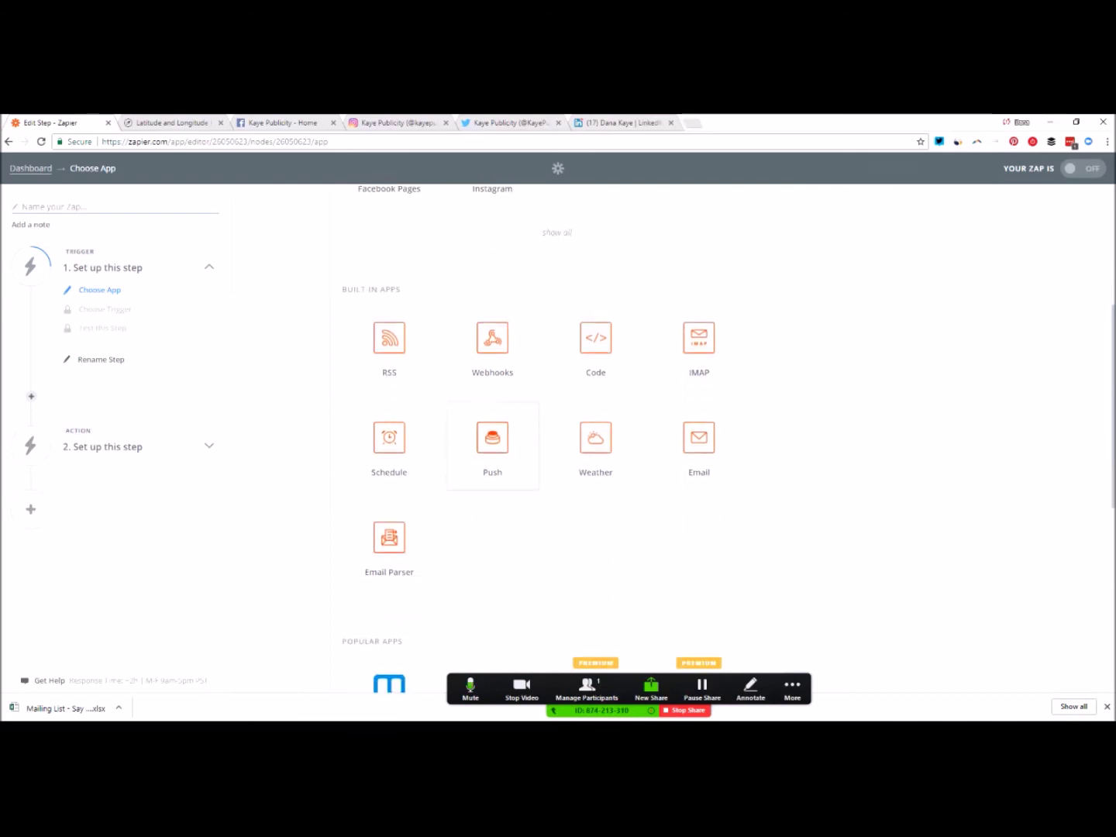
scroll(491, 442, down, 2)
scroll(542, 434, down, 2)
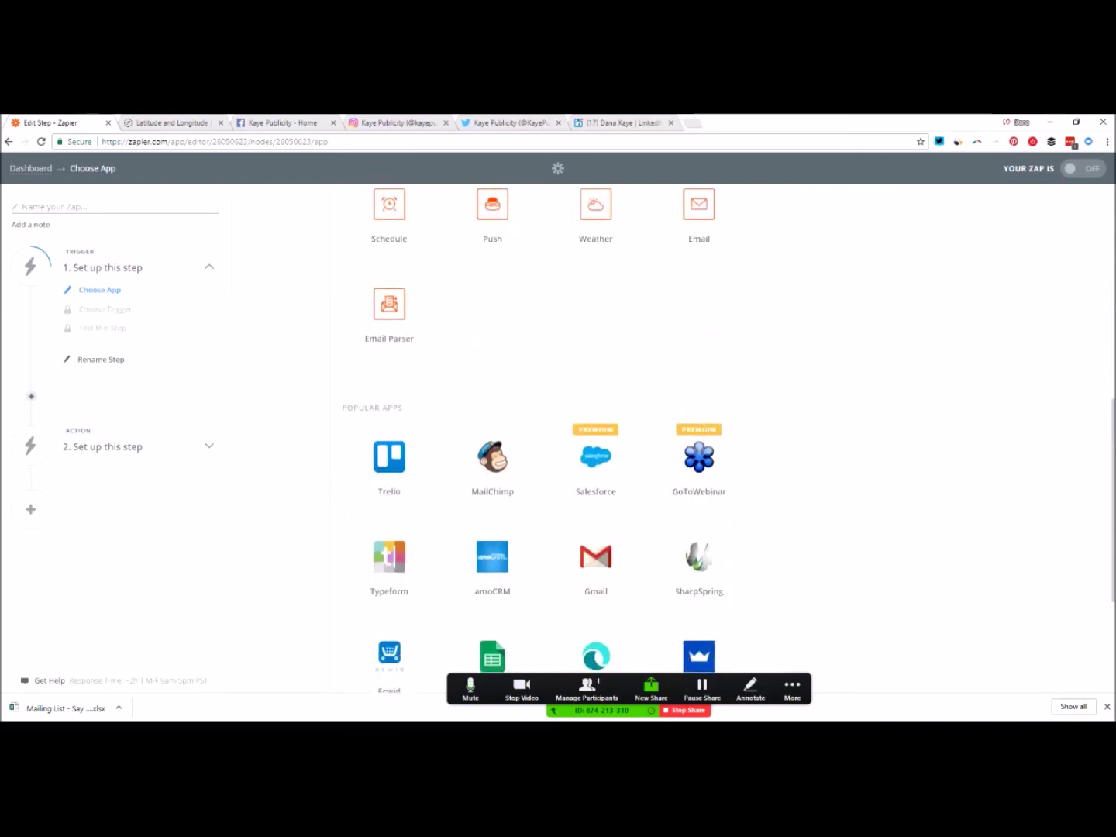
scroll(492, 457, down, 2)
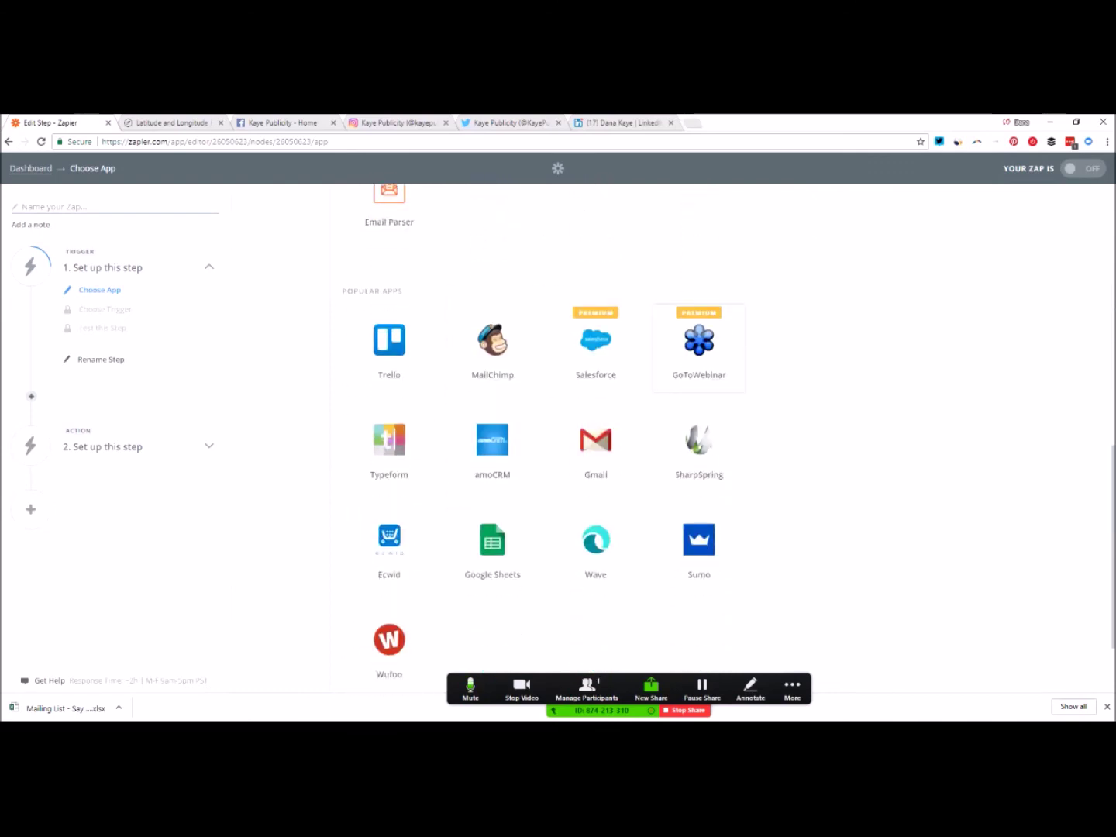